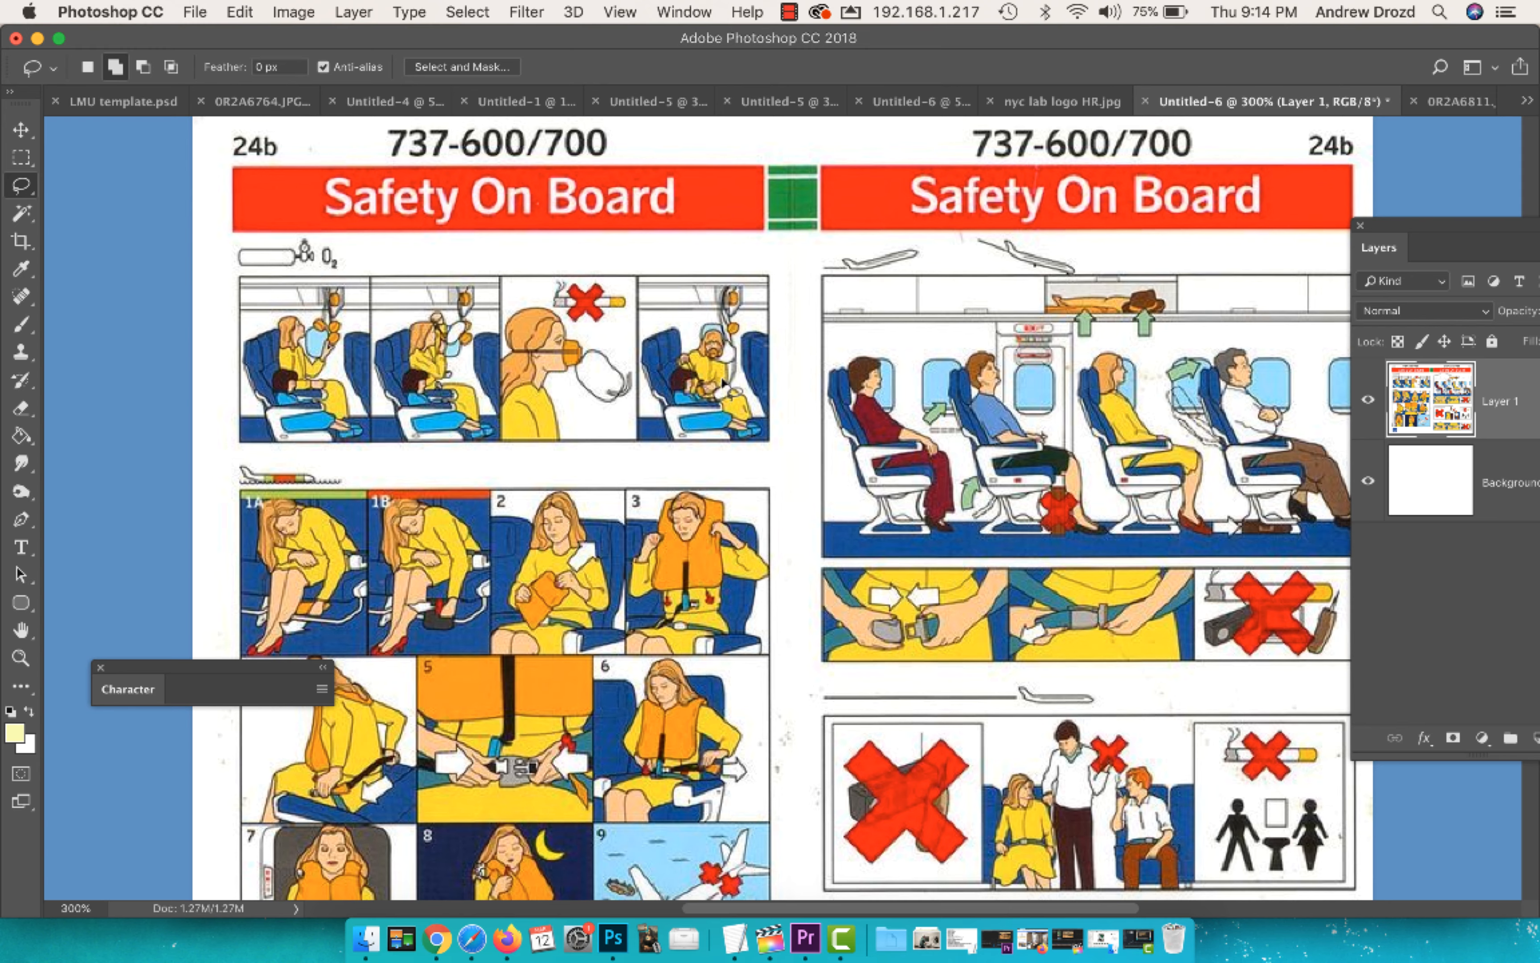
- Switch to the Untitled-4 poster and hide Layer 10 and Layer 2 to view the line art over the photo
{"action": "left_click", "coordinate": [394, 101]}
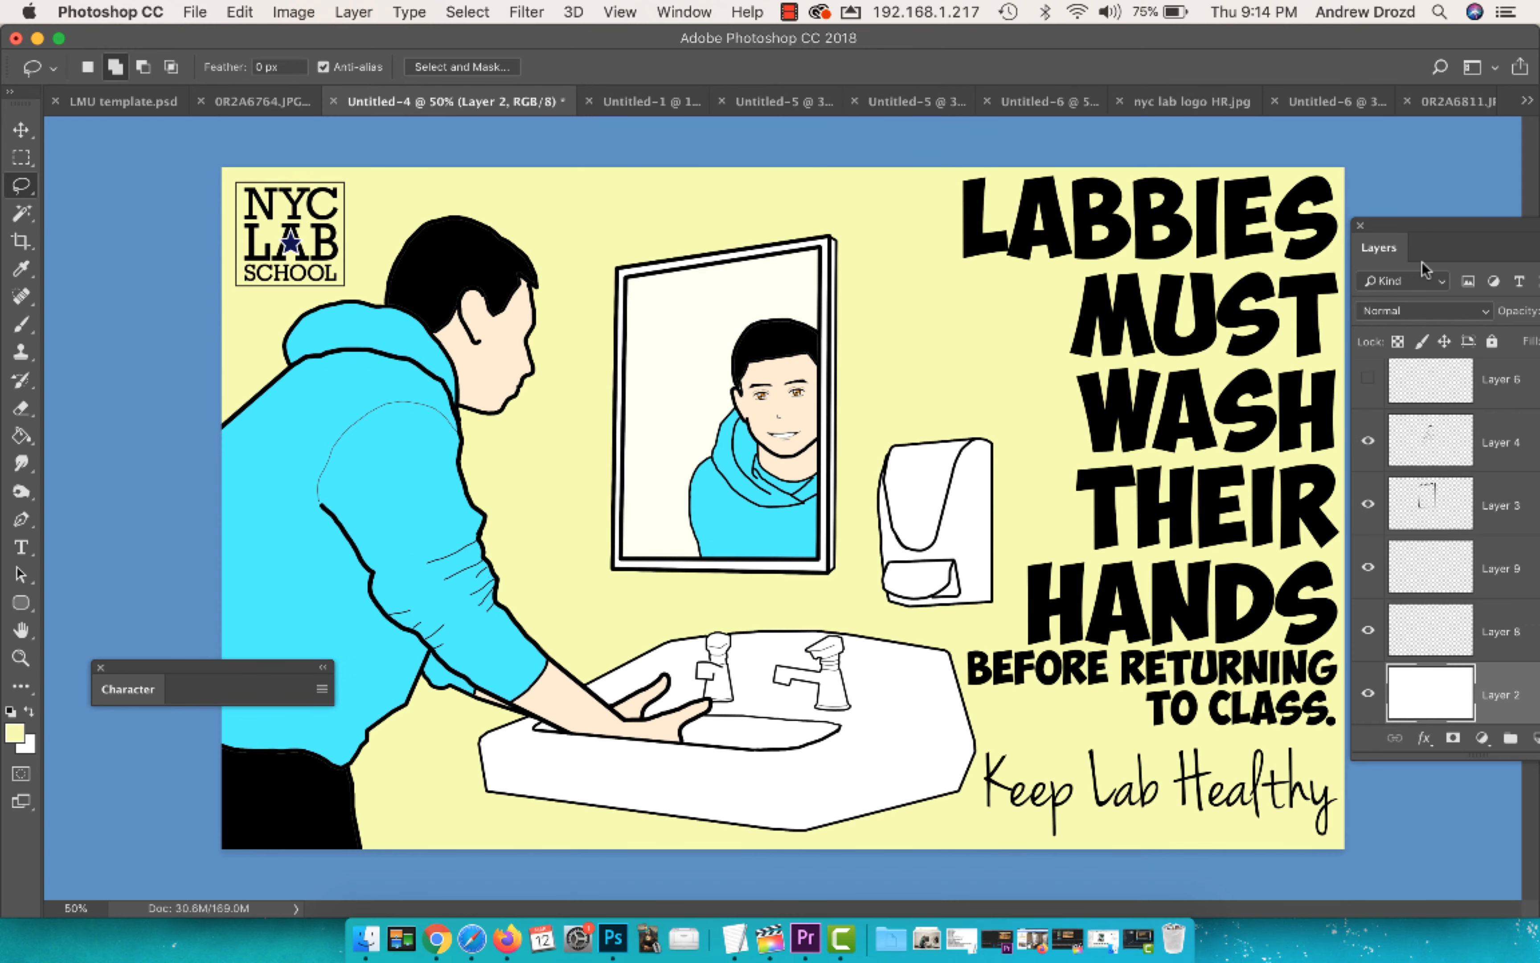
{"action": "left_click_drag", "start_coordinate": [1429, 237], "coordinate": [1363, 114]}
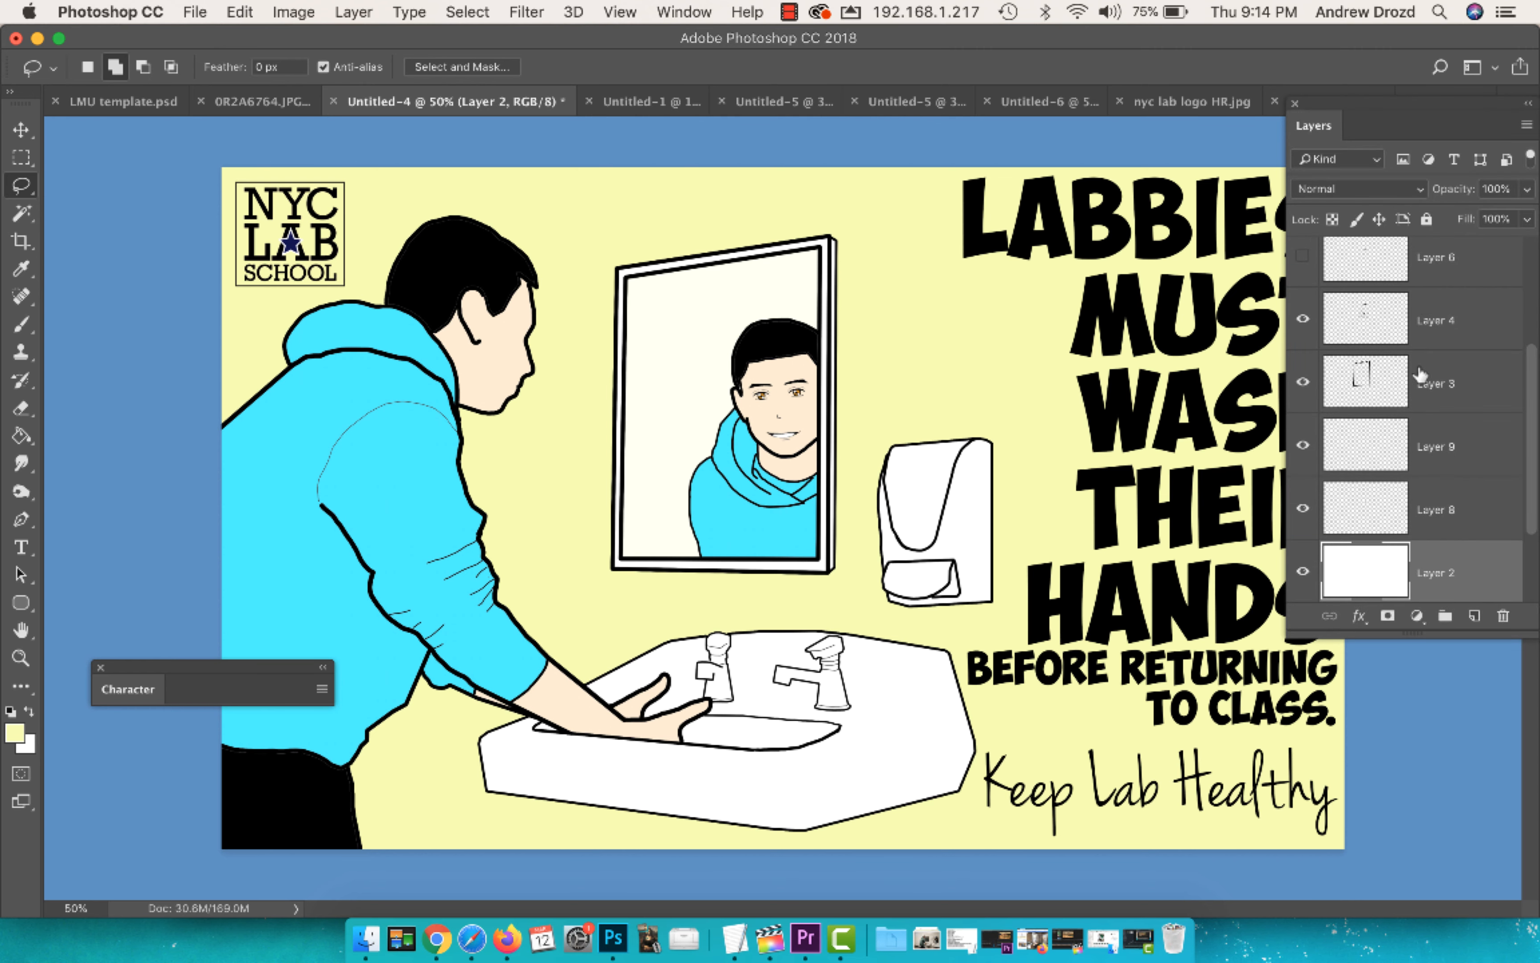
{"action": "scroll", "coordinate": [1417, 376], "scroll_direction": "up", "scroll_amount": 3}
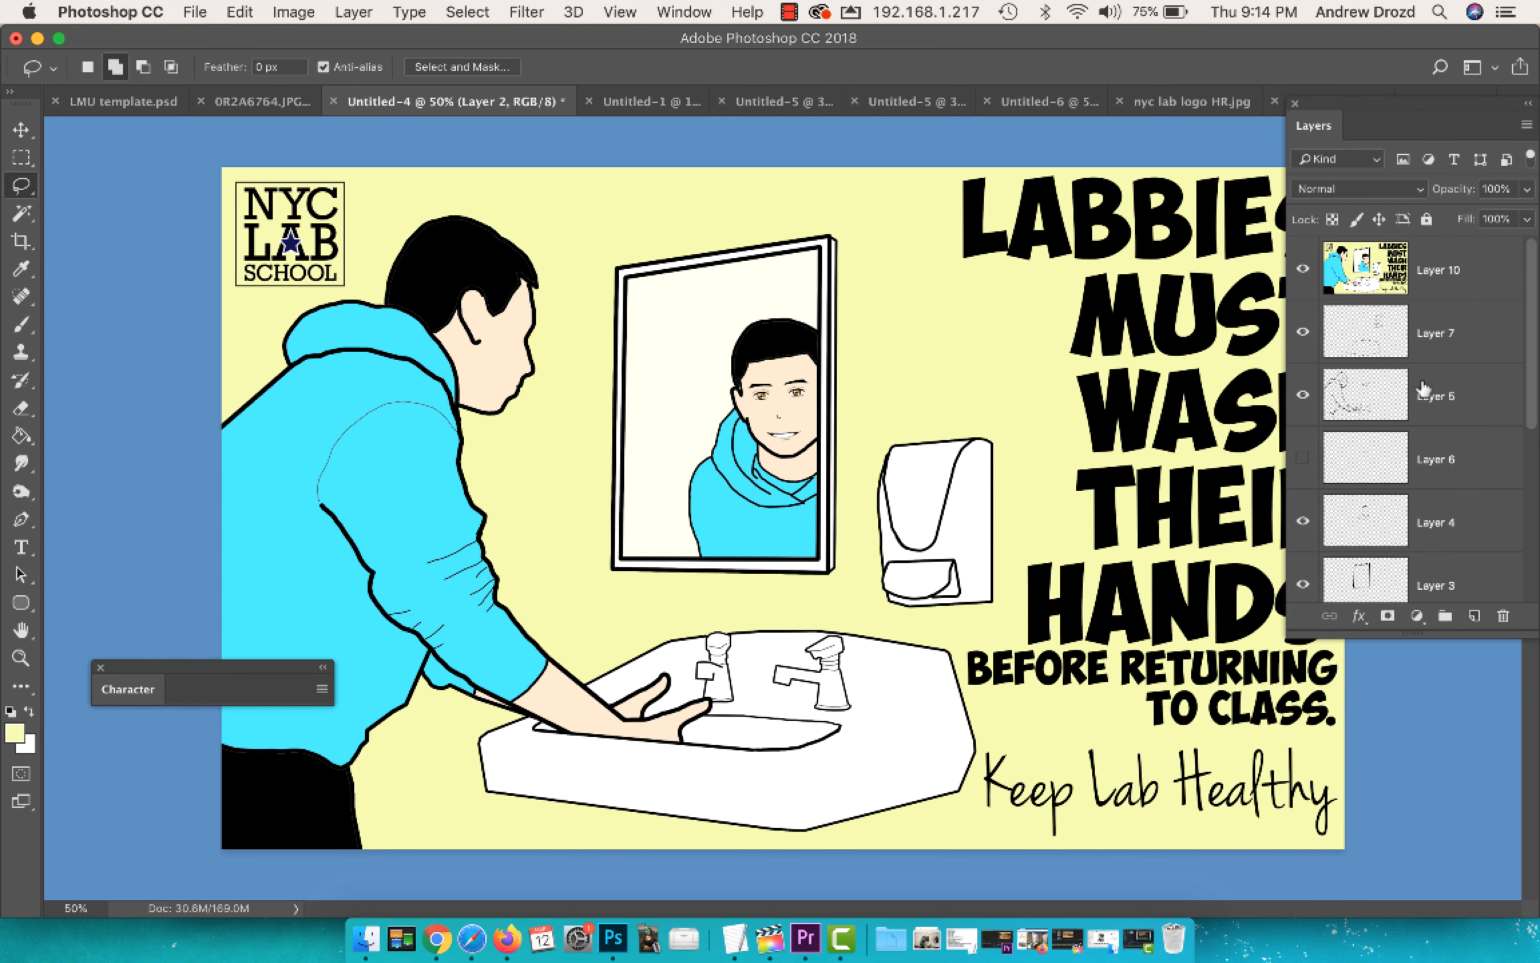
{"action": "left_click", "coordinate": [1303, 272]}
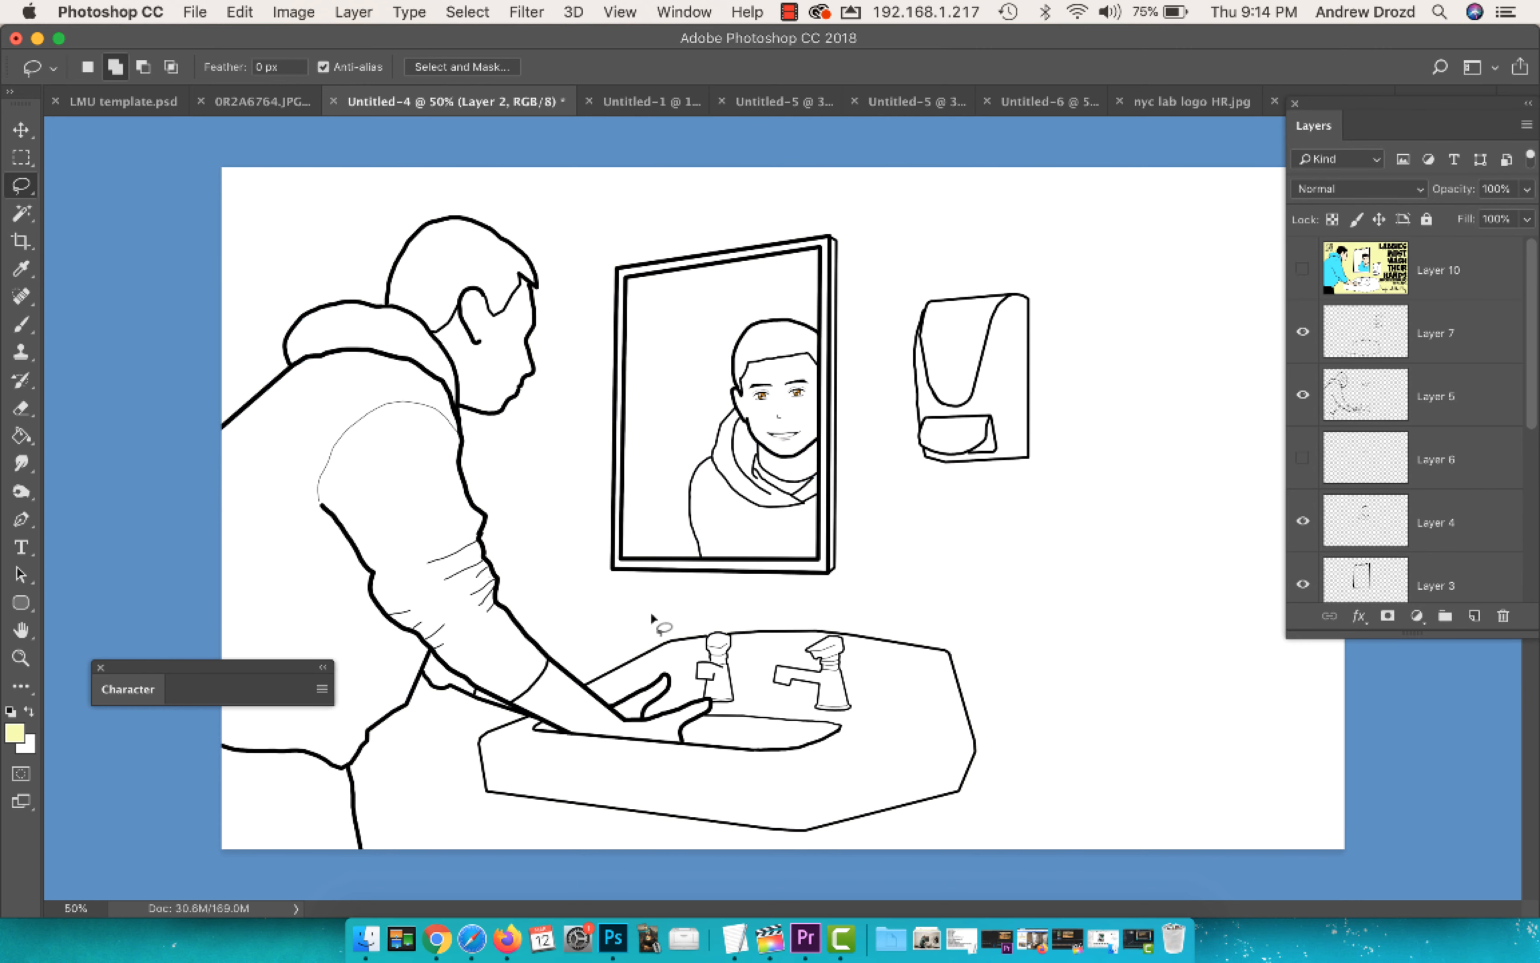
{"action": "scroll", "coordinate": [1426, 477], "scroll_direction": "down", "scroll_amount": 5}
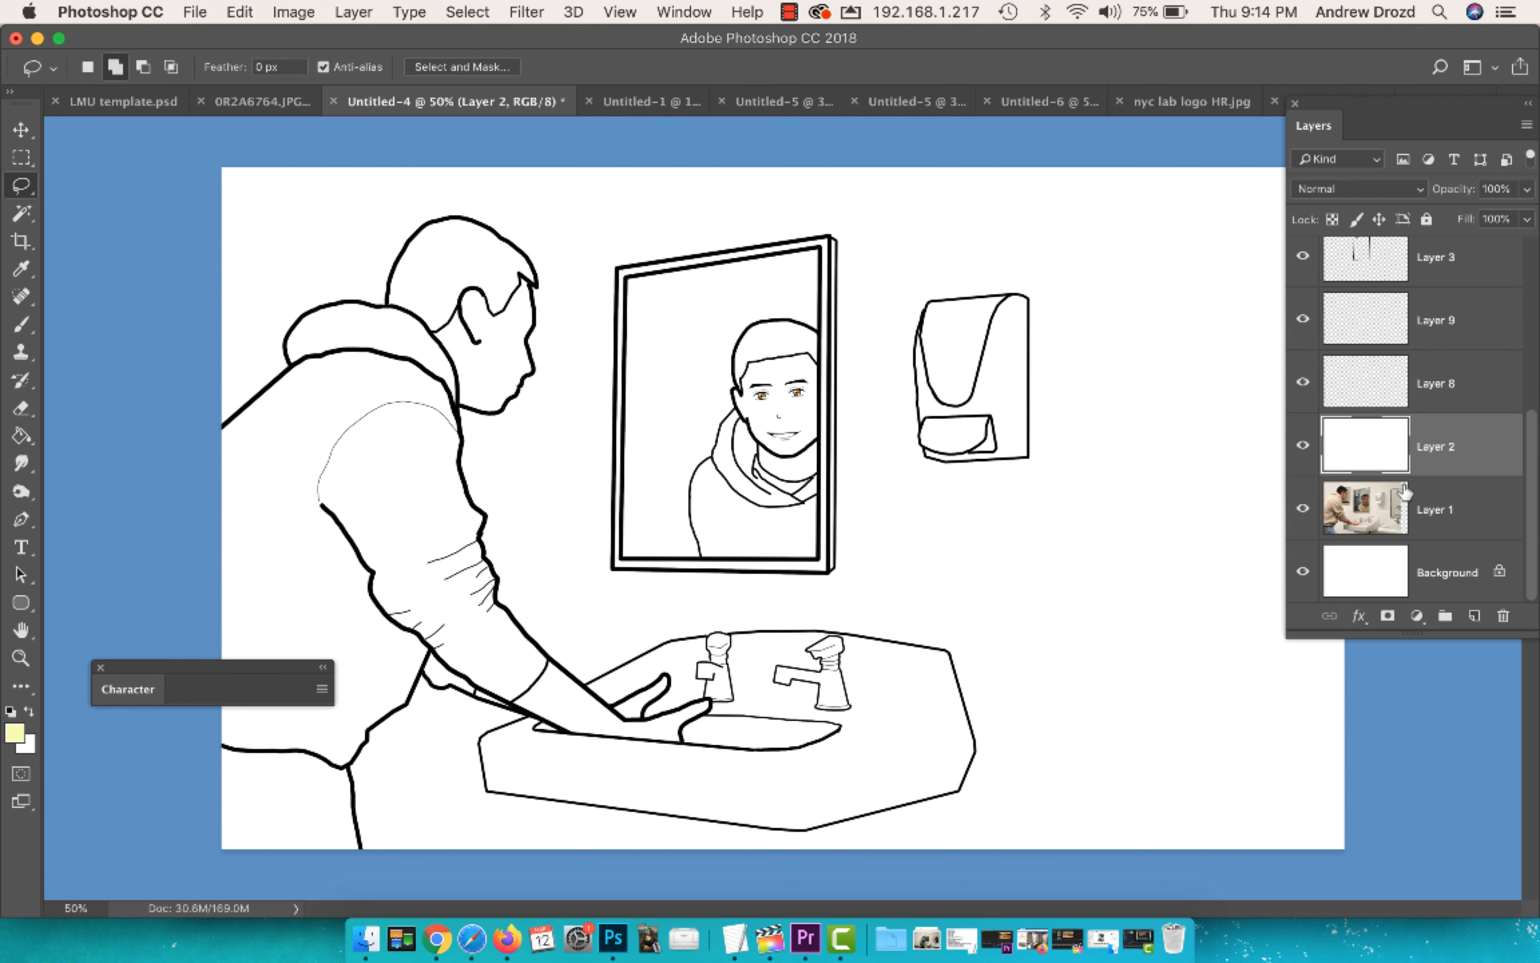
{"action": "left_click", "coordinate": [1303, 449]}
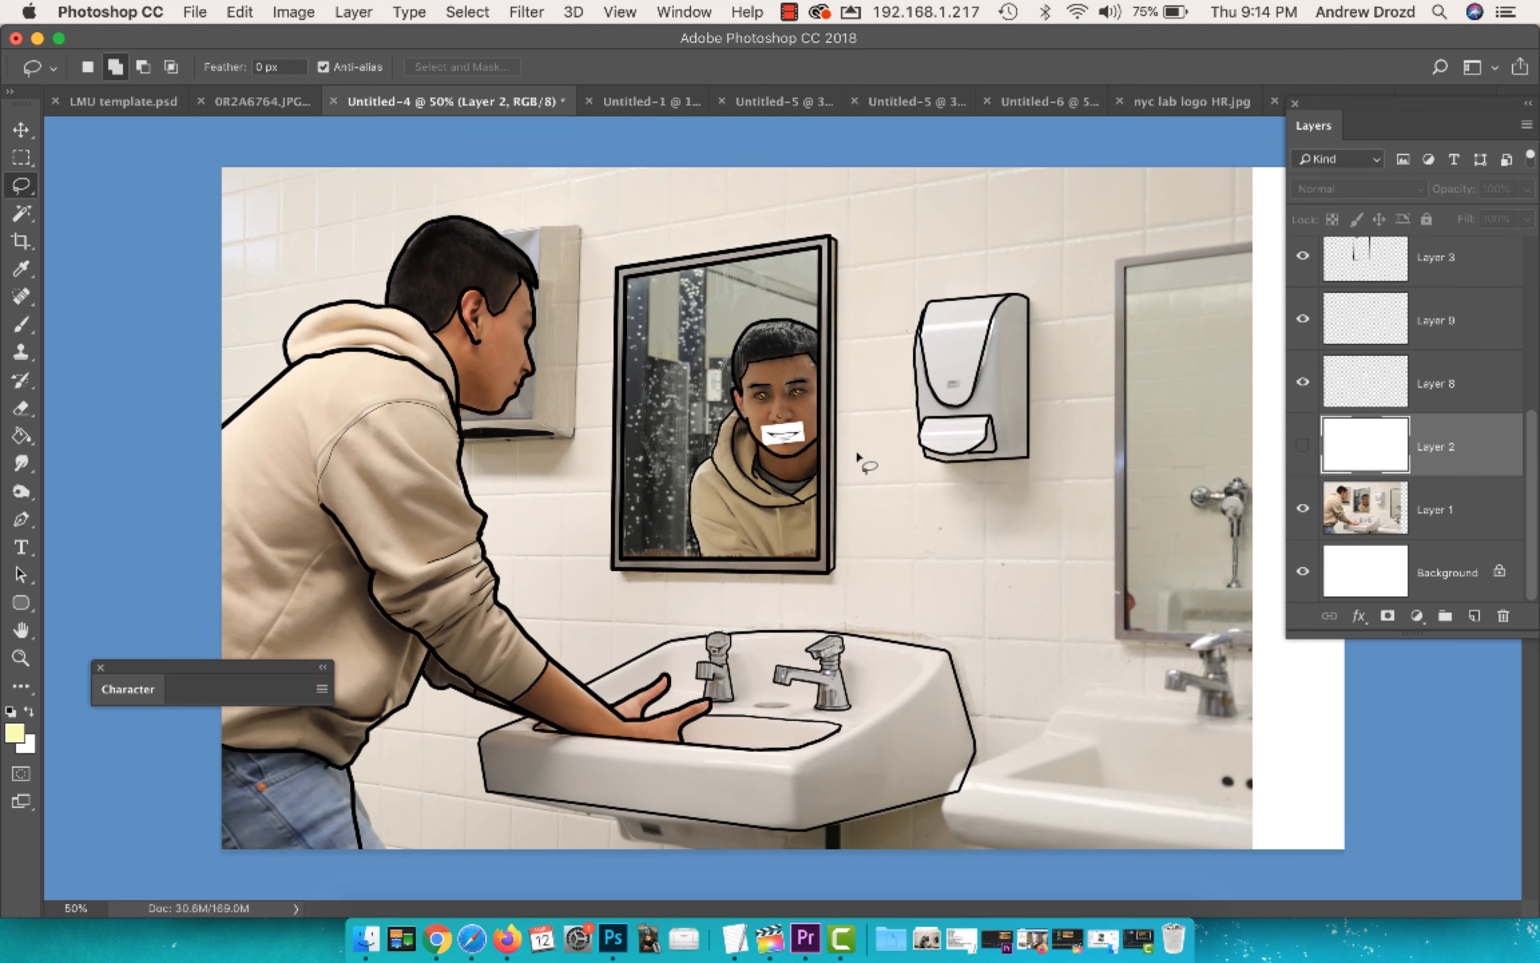
{"action": "key", "text": "super+equal"}
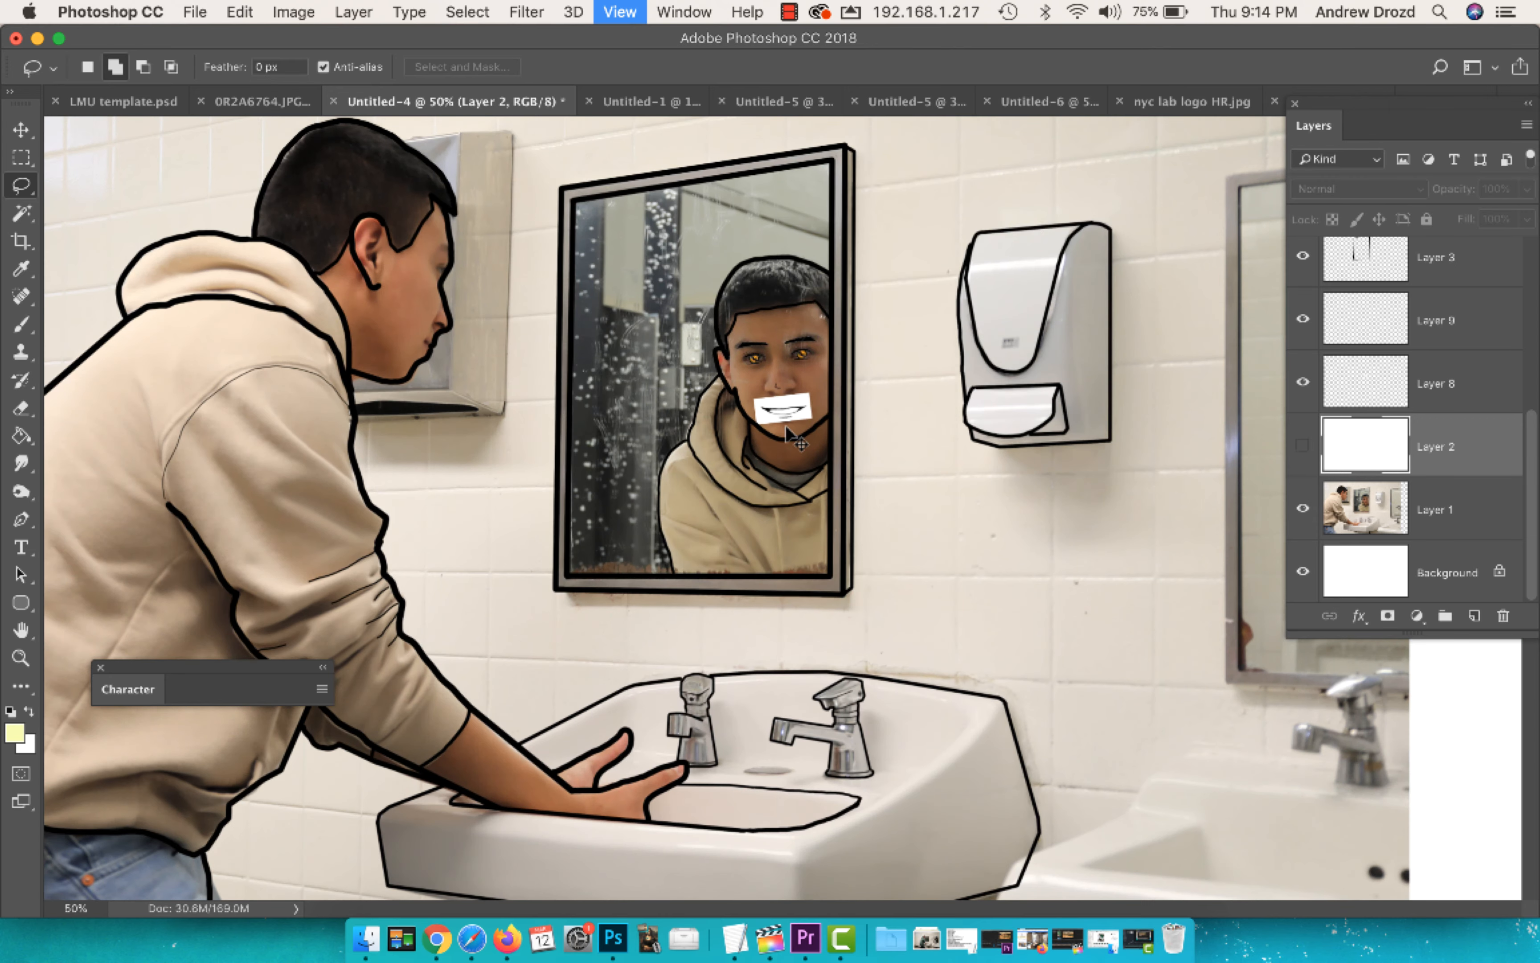
- Hide Layers 3, 9 and 8 to view the photo without the mirror frame outlines
{"action": "key", "text": "v"}
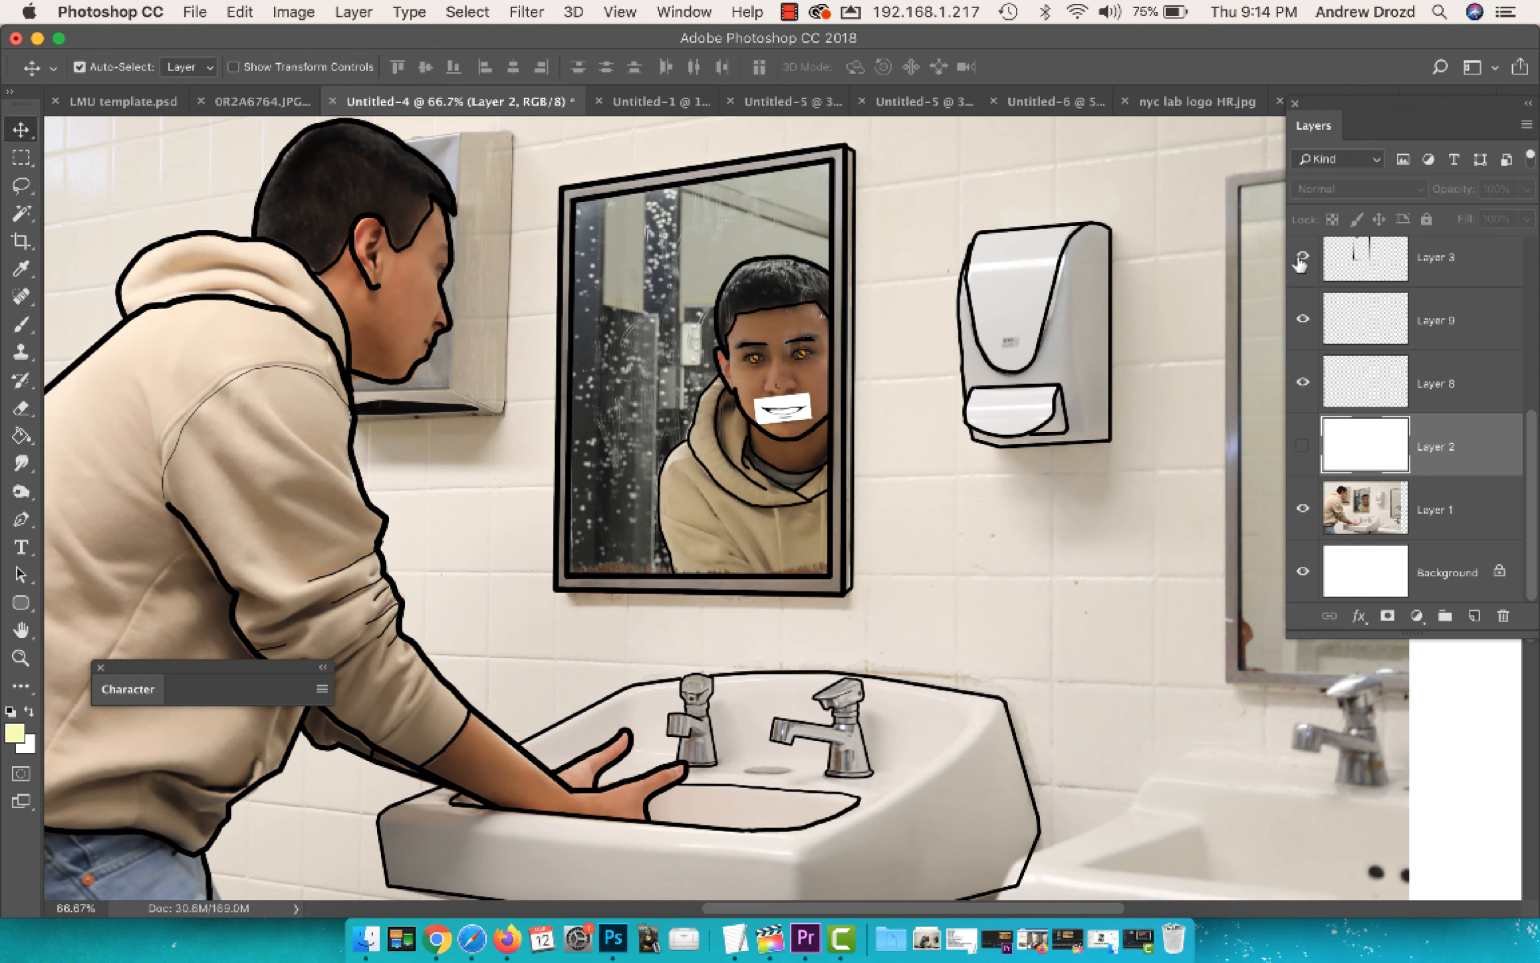
{"action": "left_click", "coordinate": [1302, 256]}
{"action": "left_click", "coordinate": [1303, 319]}
{"action": "left_click", "coordinate": [1303, 382]}
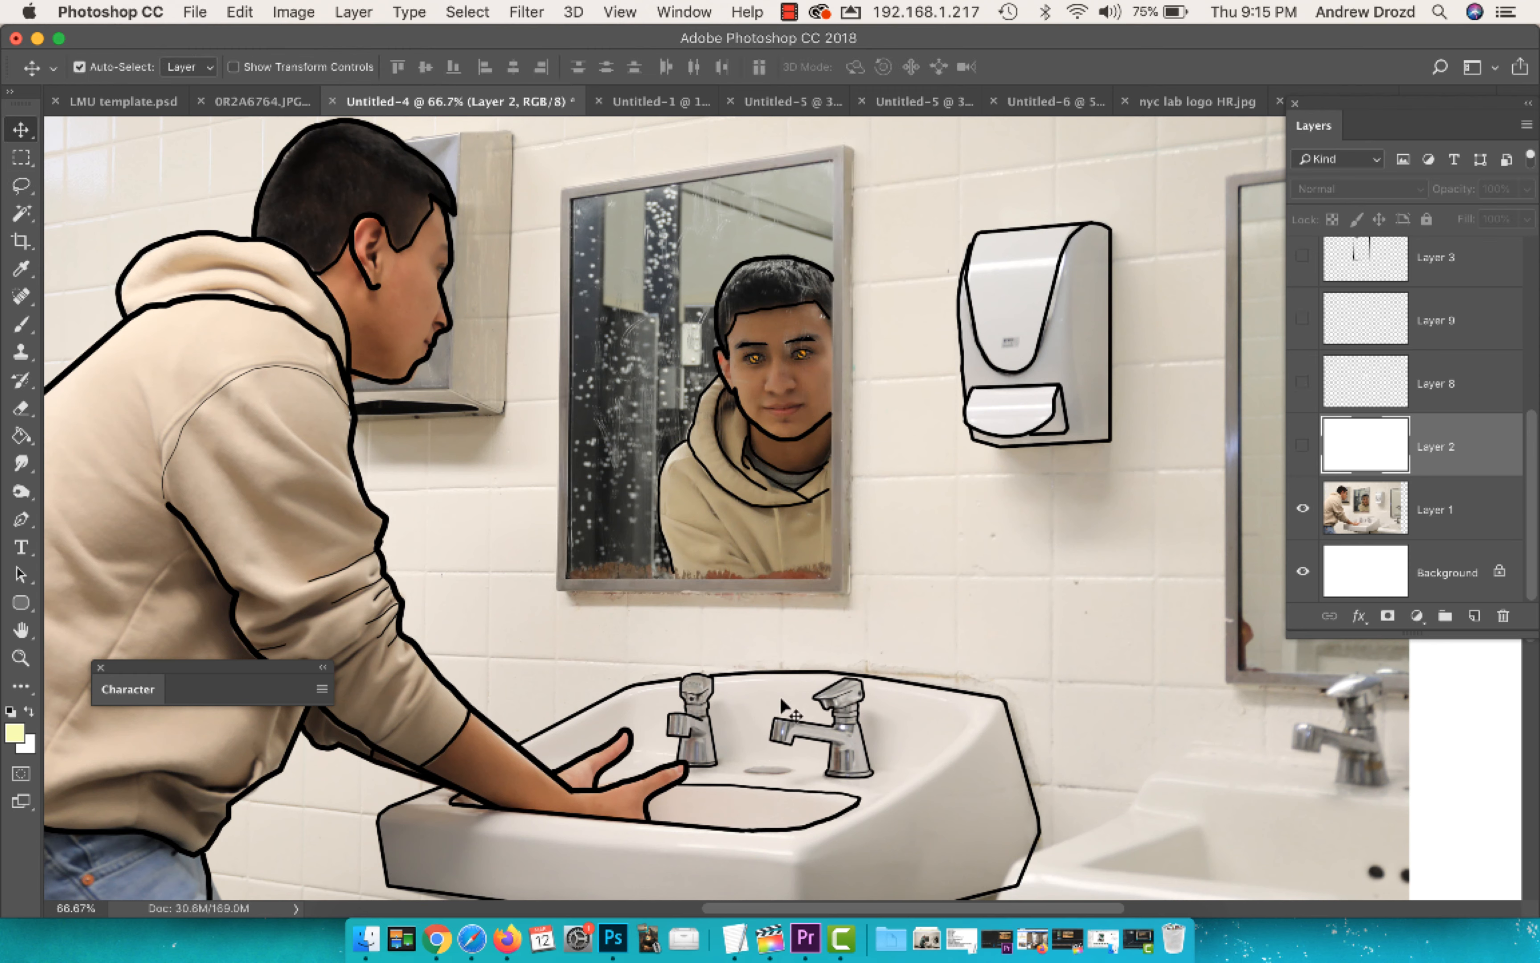
{"action": "scroll", "coordinate": [1321, 422], "scroll_direction": "up", "scroll_amount": 3}
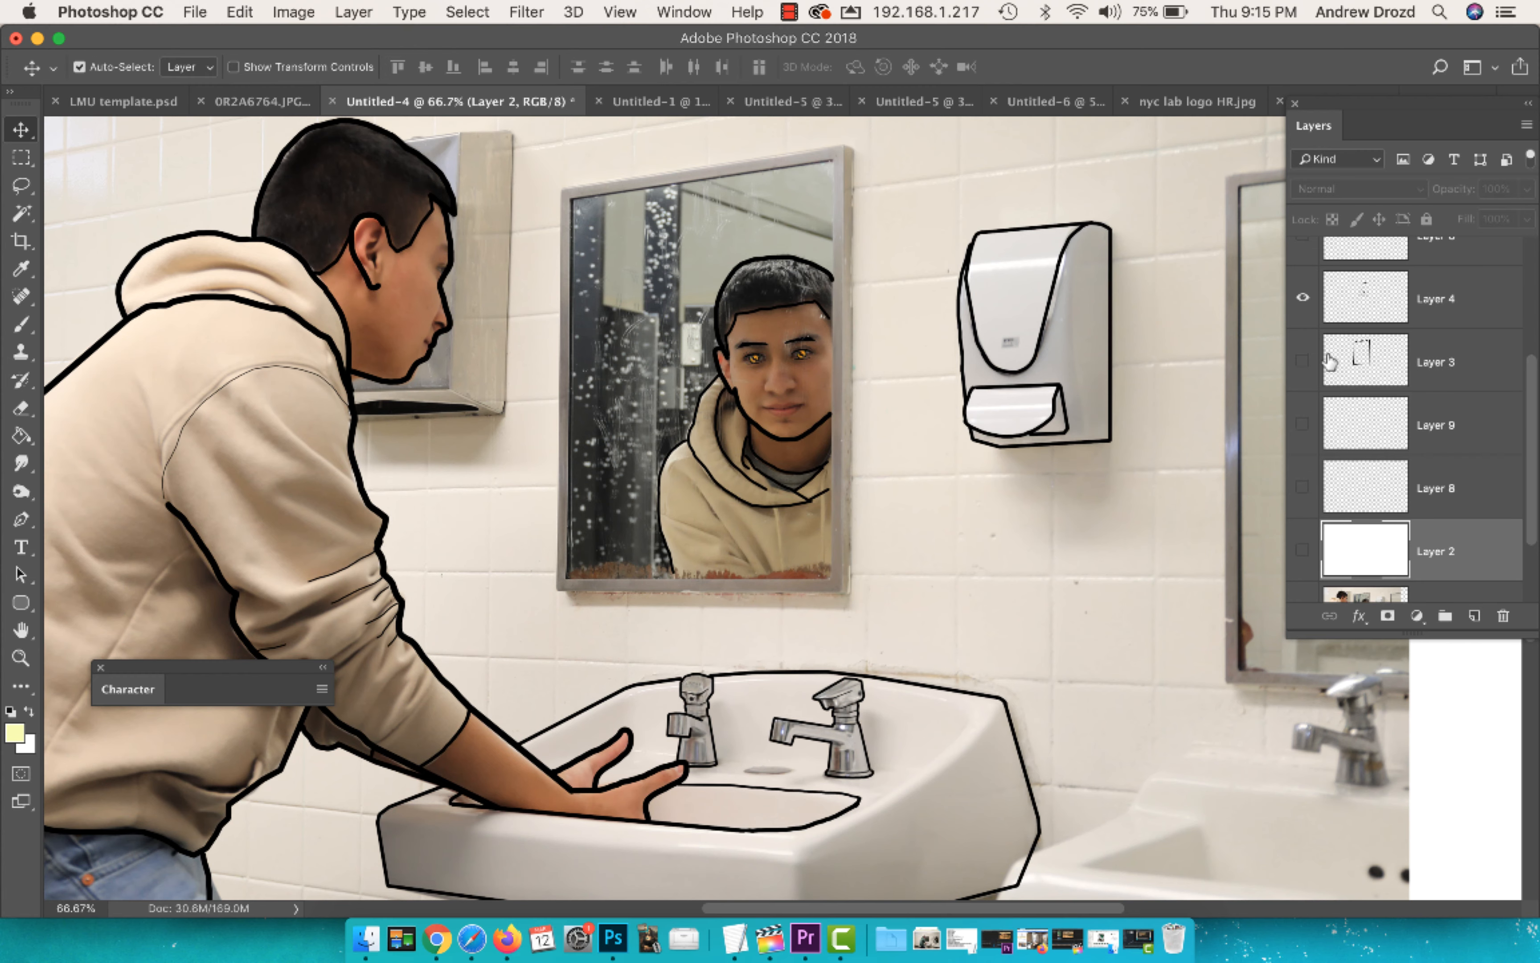
{"action": "scroll", "coordinate": [1324, 366], "scroll_direction": "up", "scroll_amount": 6}
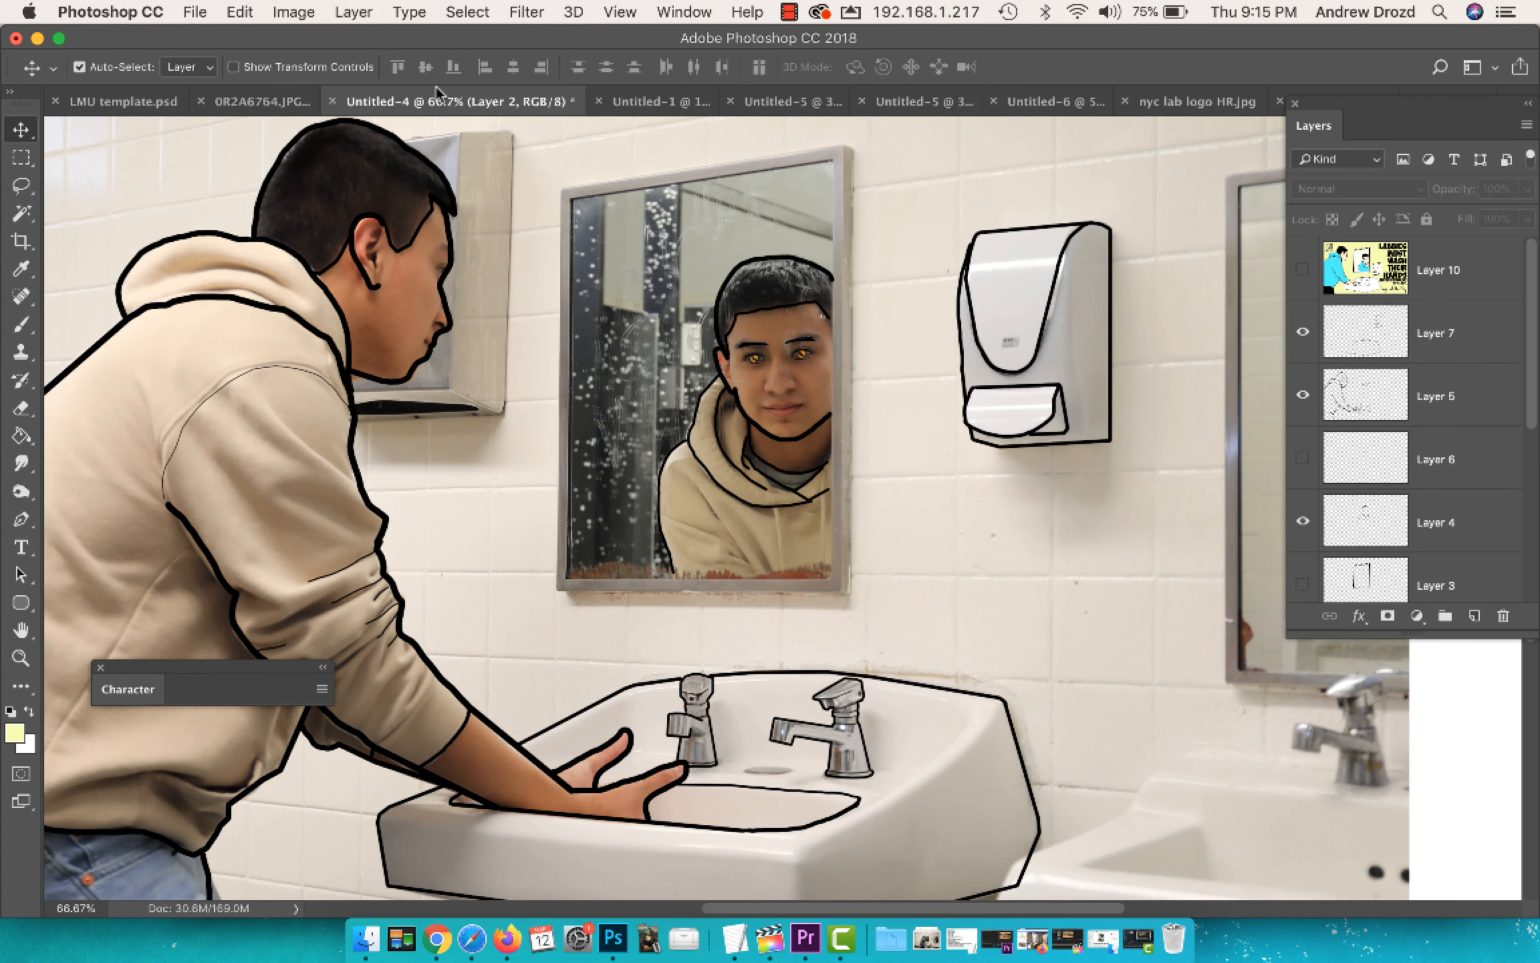
- Compare the source photo 0R2A6764.JPG with the finished Untitled-6 poster and bring up the 0R2A6811.JPG photo
{"action": "left_click", "coordinate": [258, 101]}
{"action": "key", "text": "super+equal"}
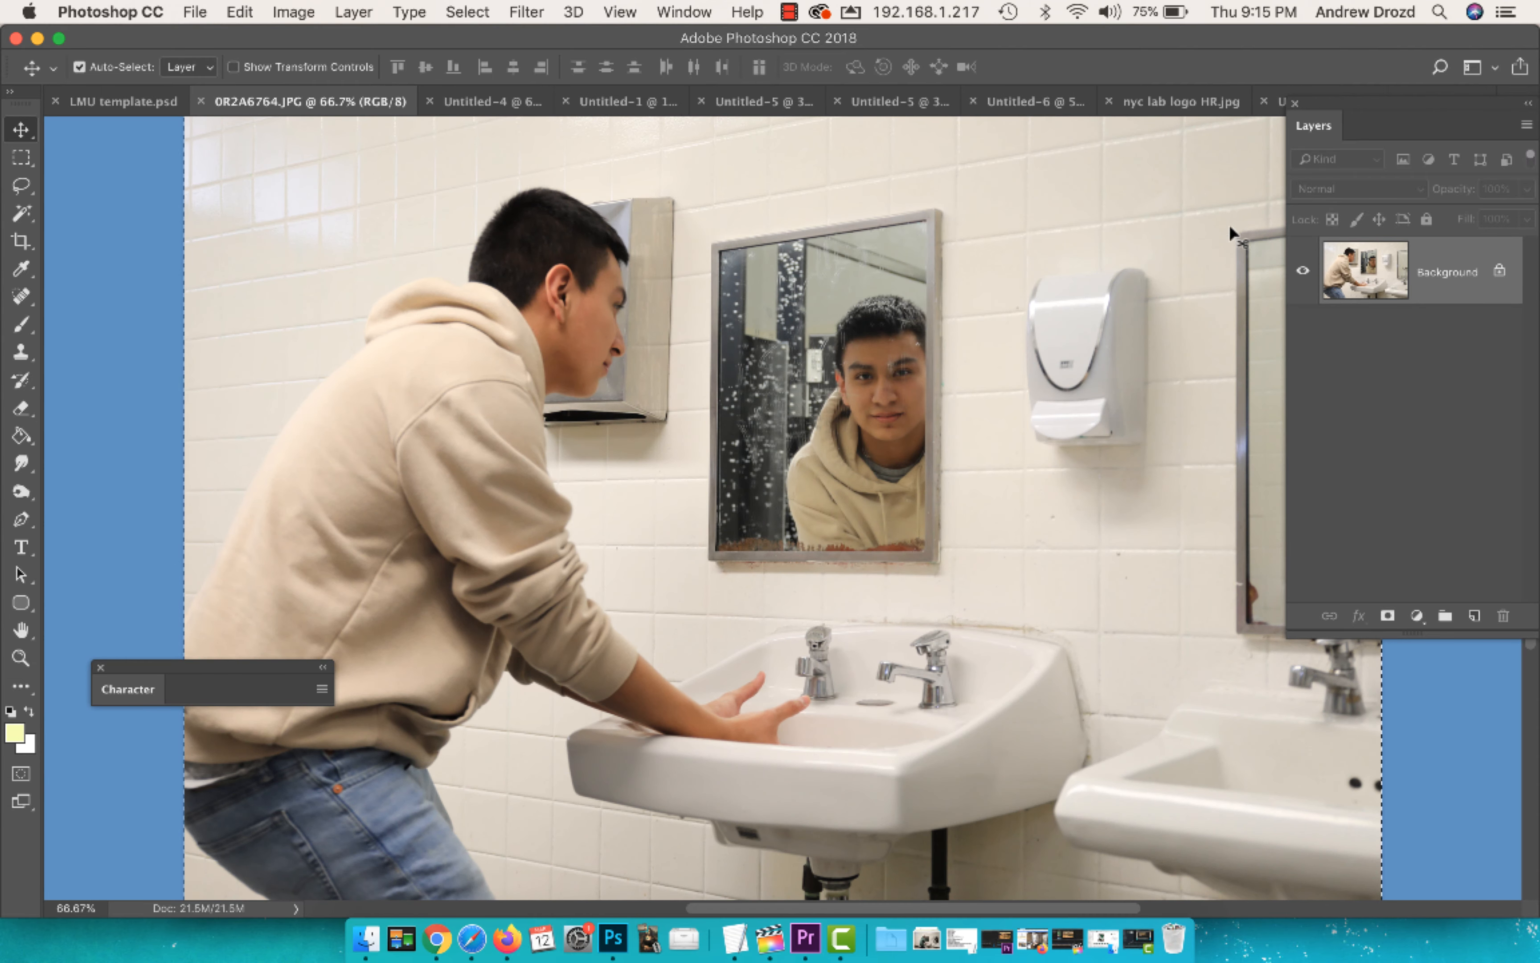
{"action": "left_click", "coordinate": [1040, 102]}
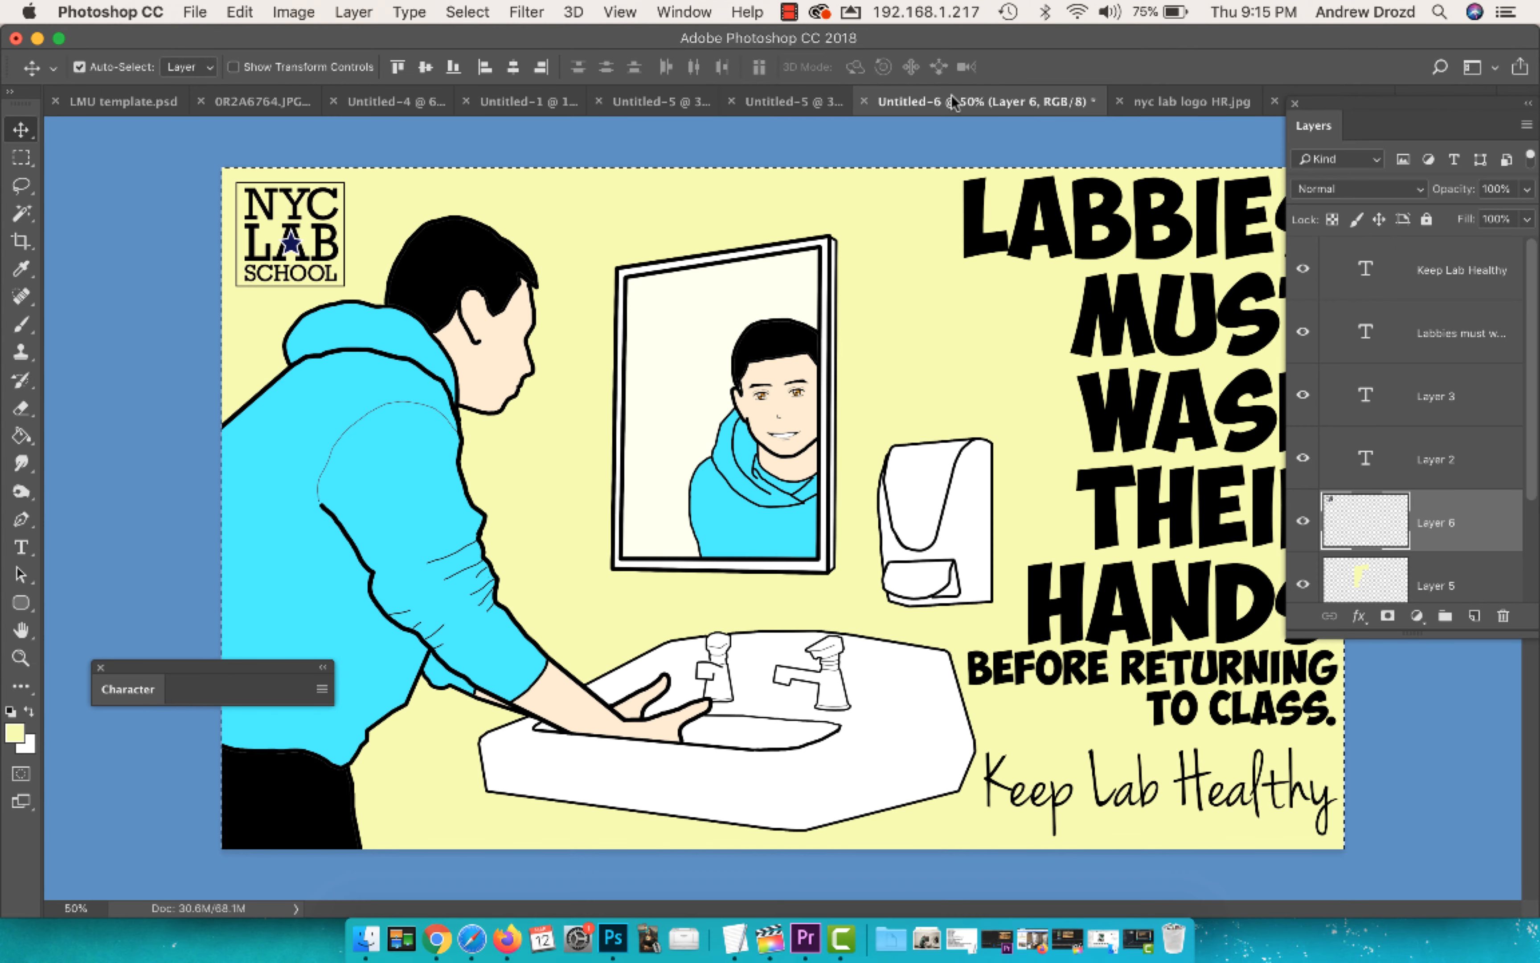
{"action": "left_click_drag", "start_coordinate": [1401, 103], "coordinate": [1281, 272]}
{"action": "left_click", "coordinate": [1447, 101]}
- Create a new Legal print document in landscape orientation, 14 x 8.5 inches at 300 pixels/inch with a white background
{"action": "key", "text": "super+n"}
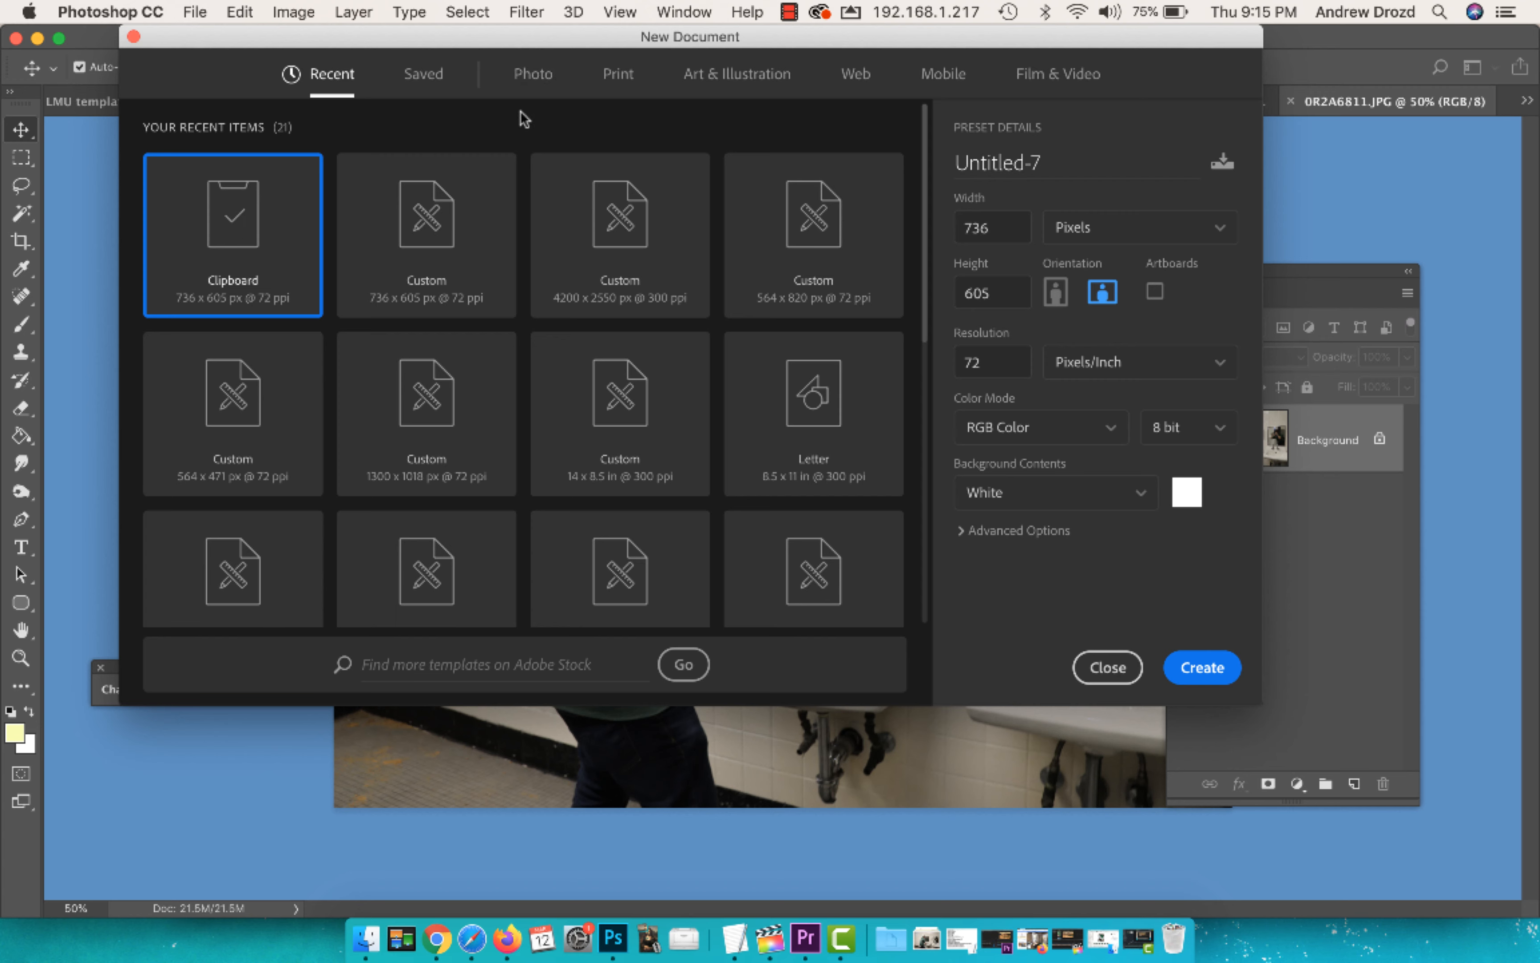
{"action": "left_click", "coordinate": [620, 83]}
{"action": "left_click", "coordinate": [456, 250]}
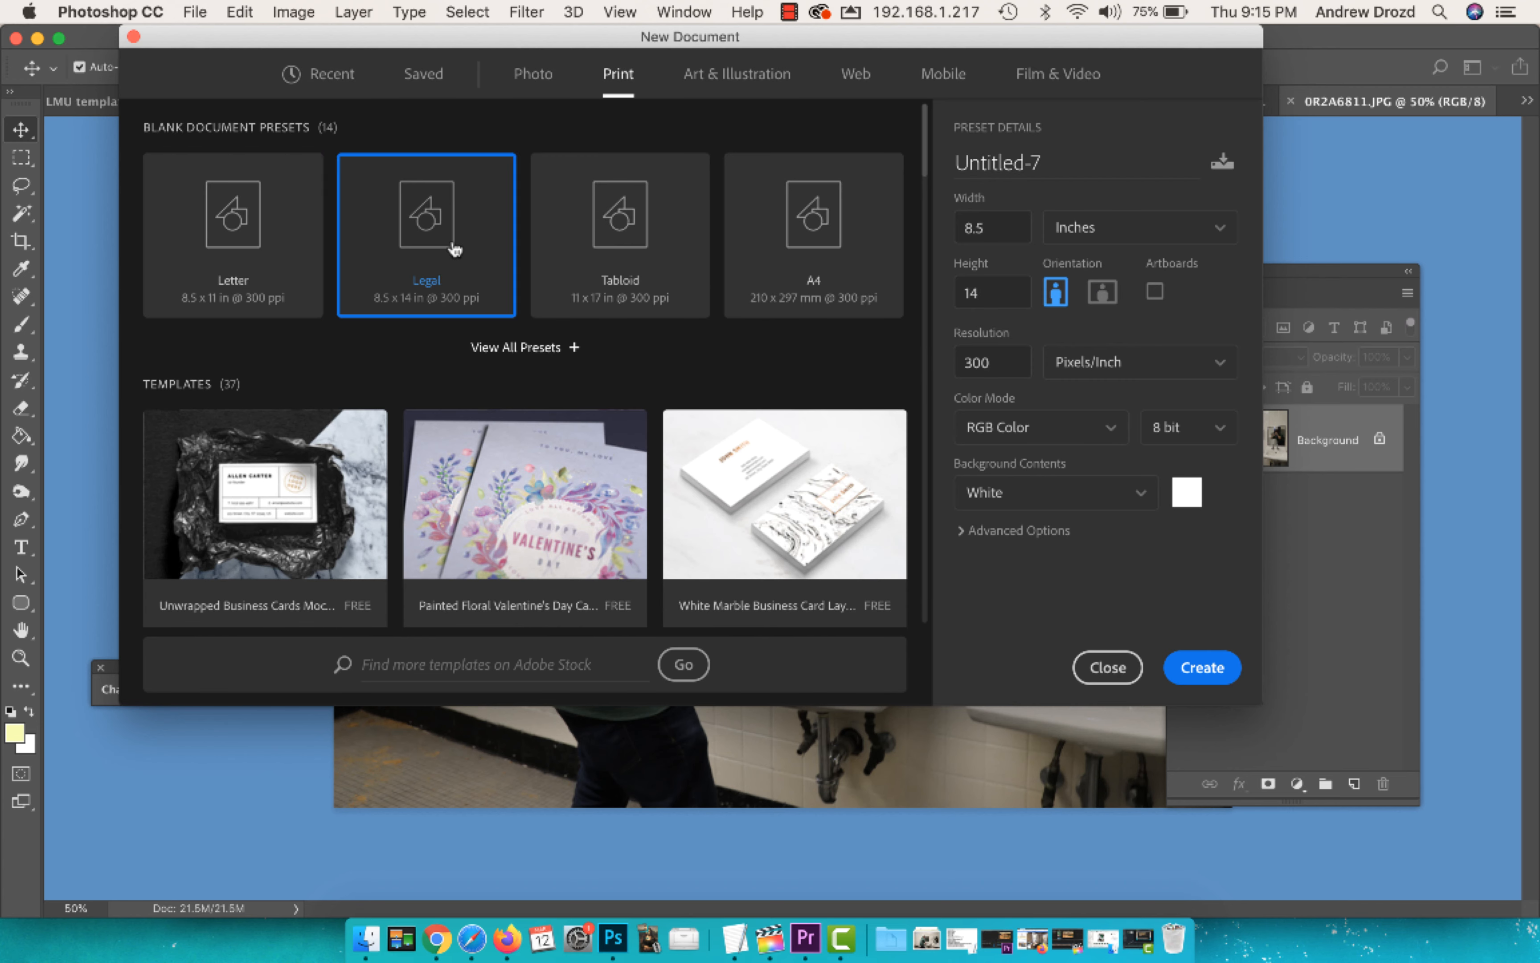
{"action": "left_click", "coordinate": [1102, 292]}
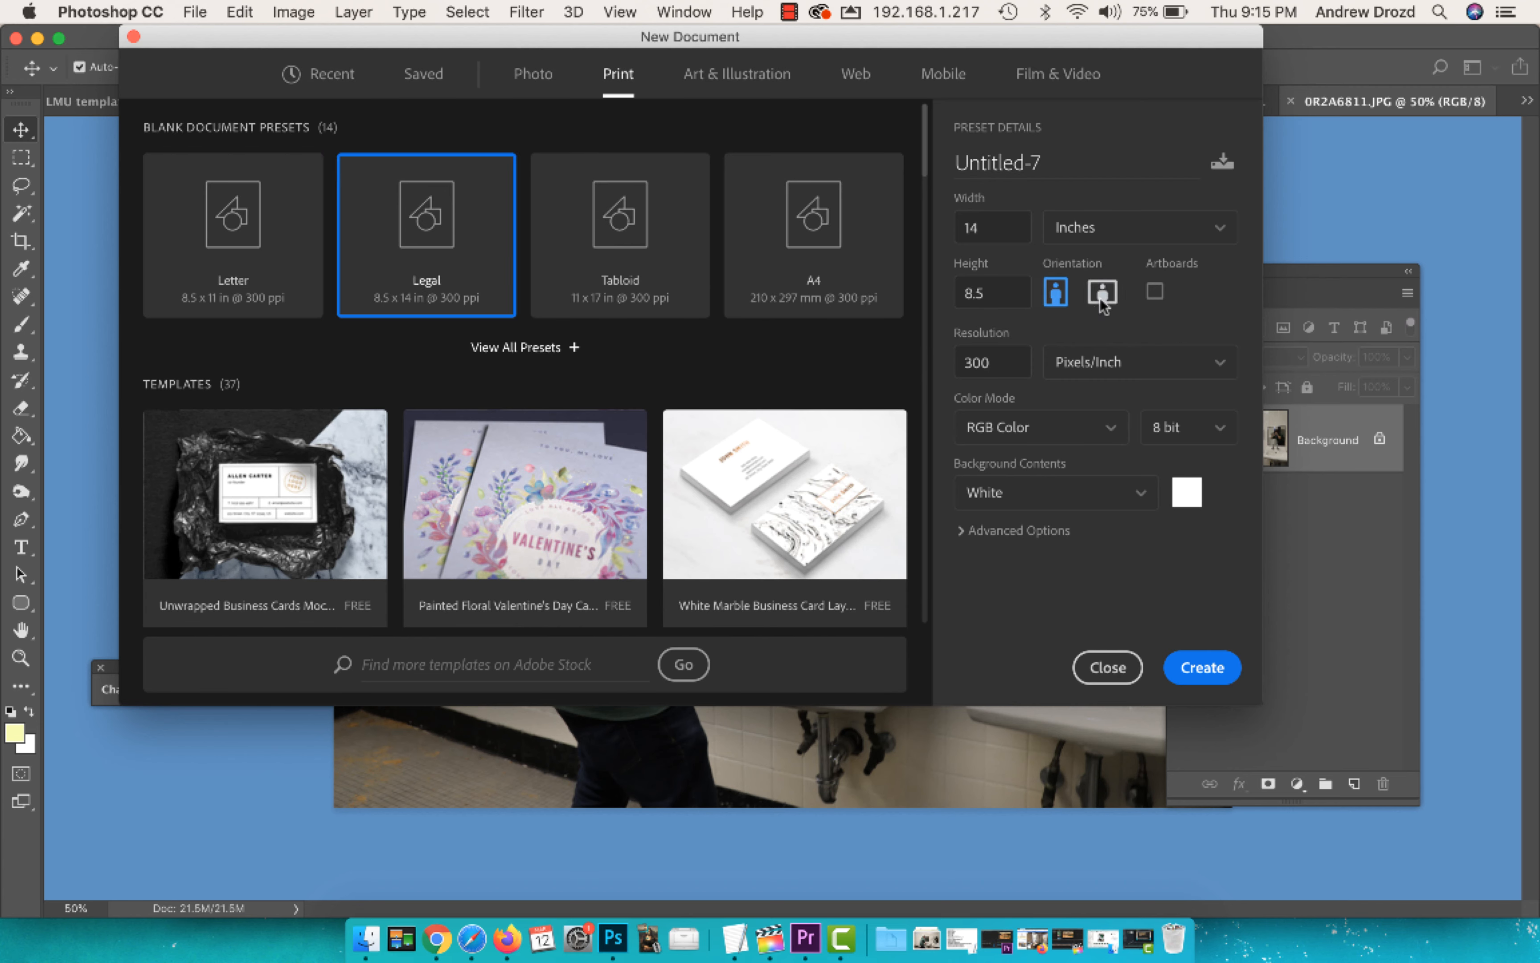
{"action": "left_click", "coordinate": [1203, 668]}
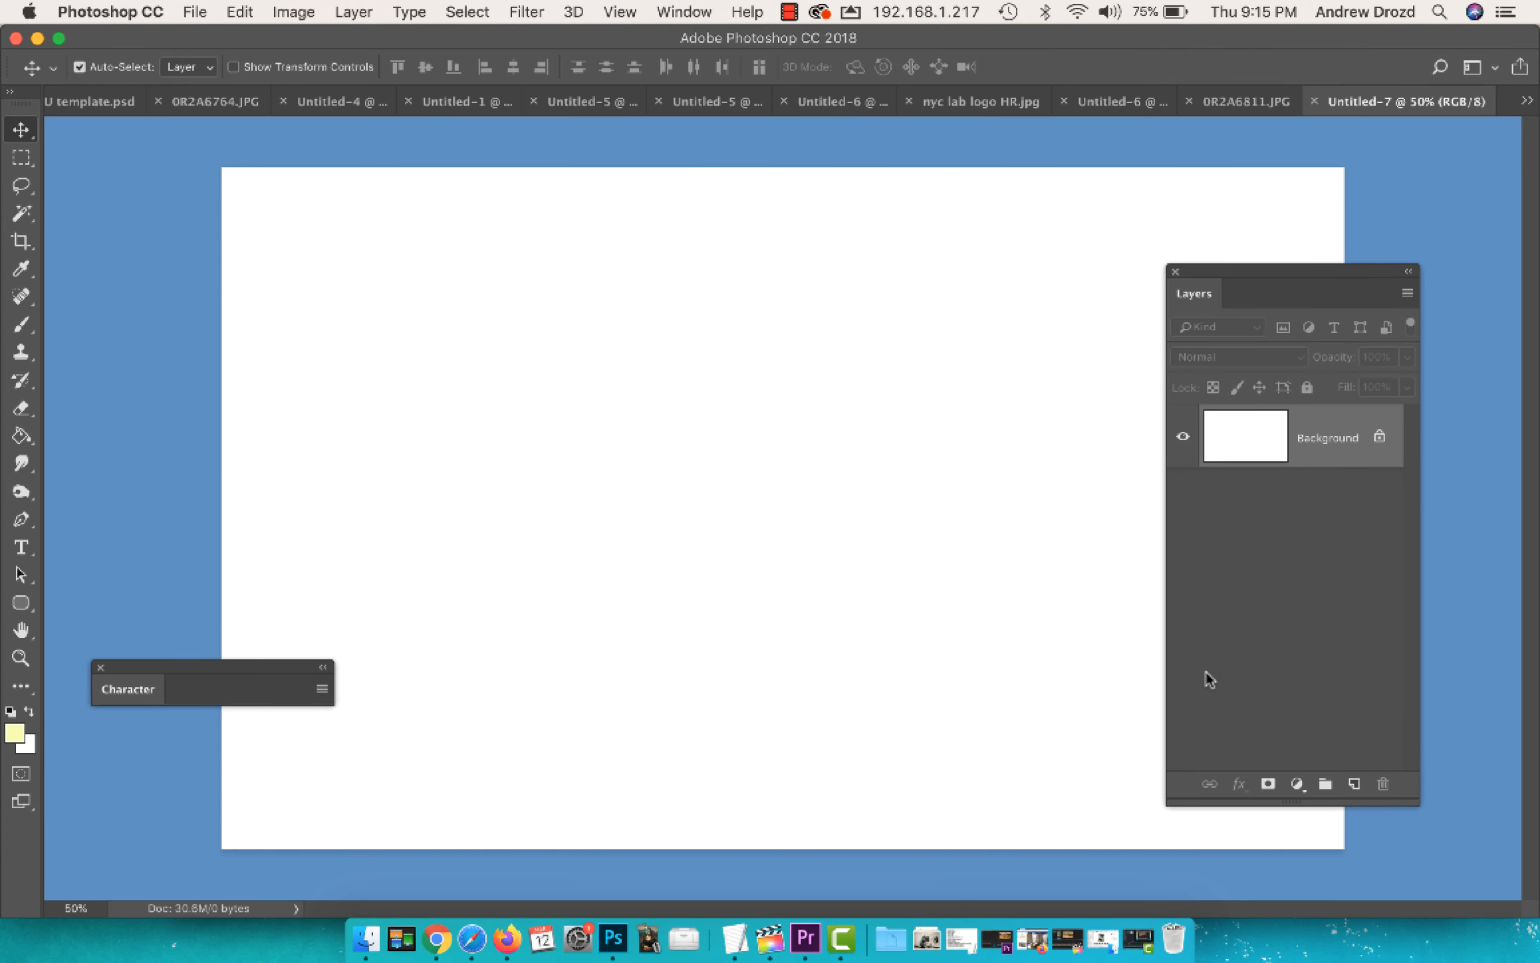
- Copy the 0R2A6811.JPG photo into the new blank document as its own layer
{"action": "left_click", "coordinate": [1233, 112]}
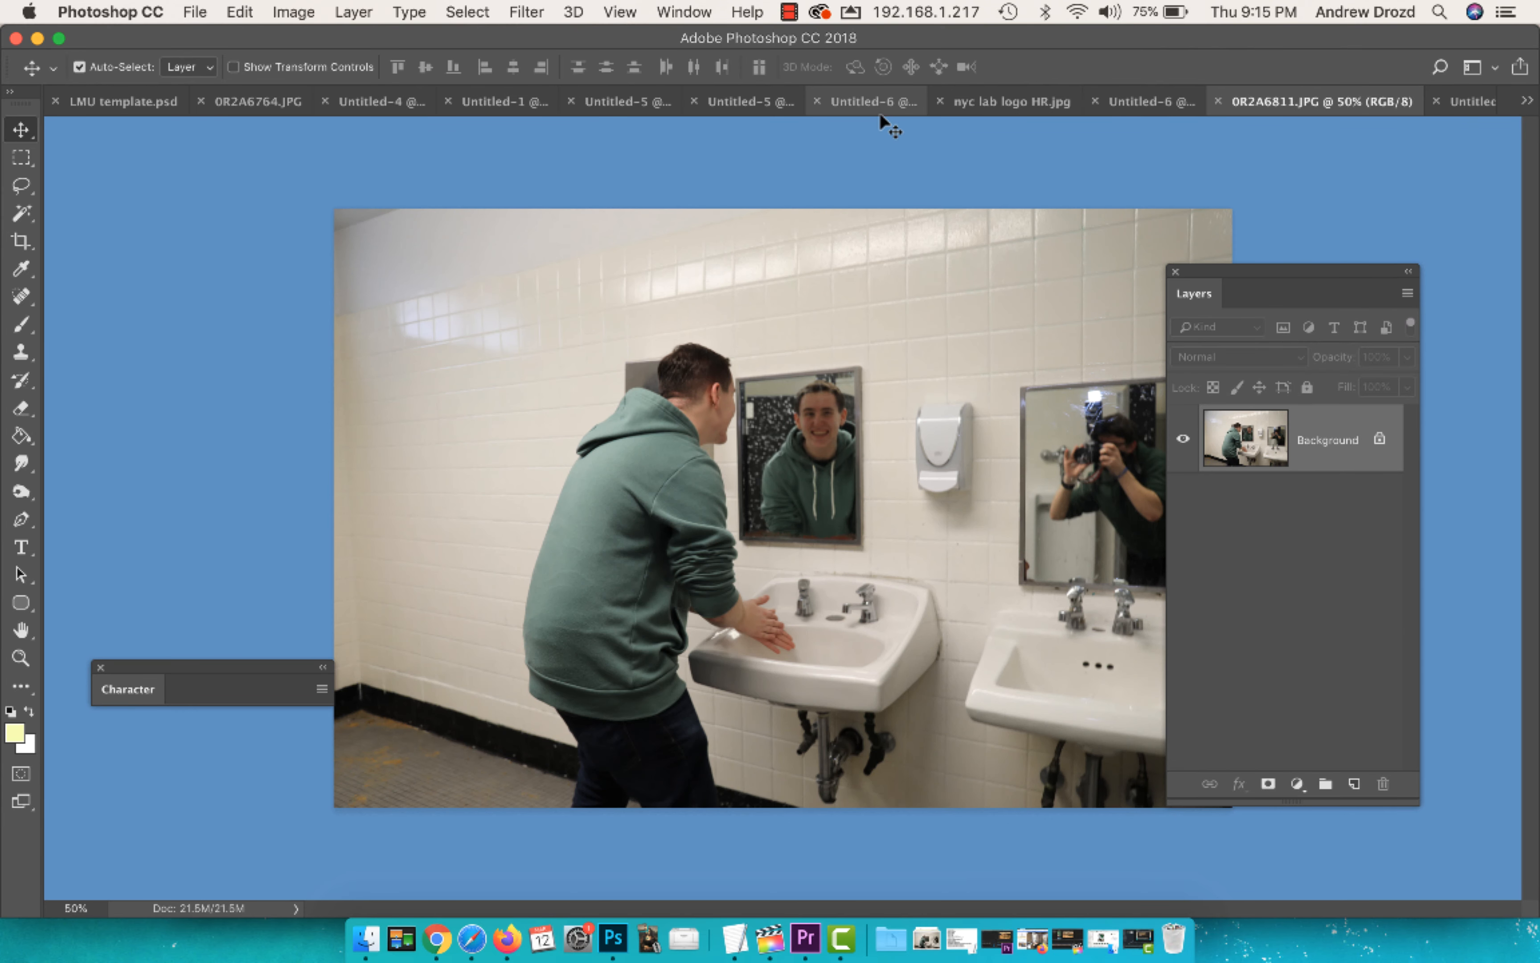
{"action": "left_click", "coordinate": [1471, 101]}
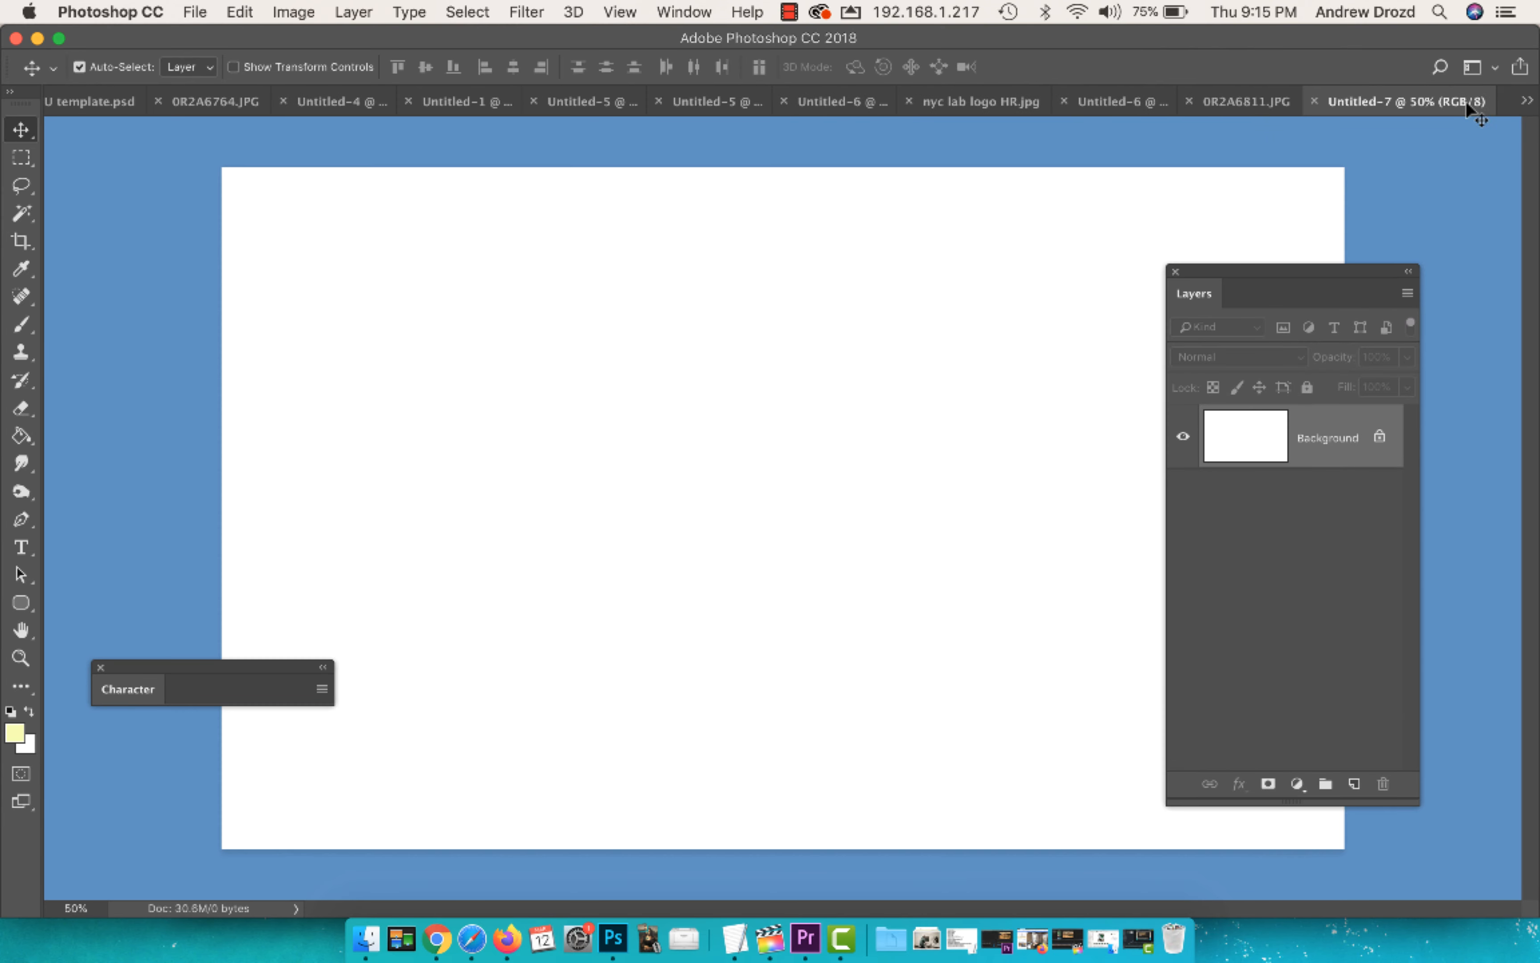
{"action": "left_click_drag", "start_coordinate": [1331, 129], "coordinate": [732, 509]}
{"action": "left_click_drag", "start_coordinate": [1293, 272], "coordinate": [1505, 328]}
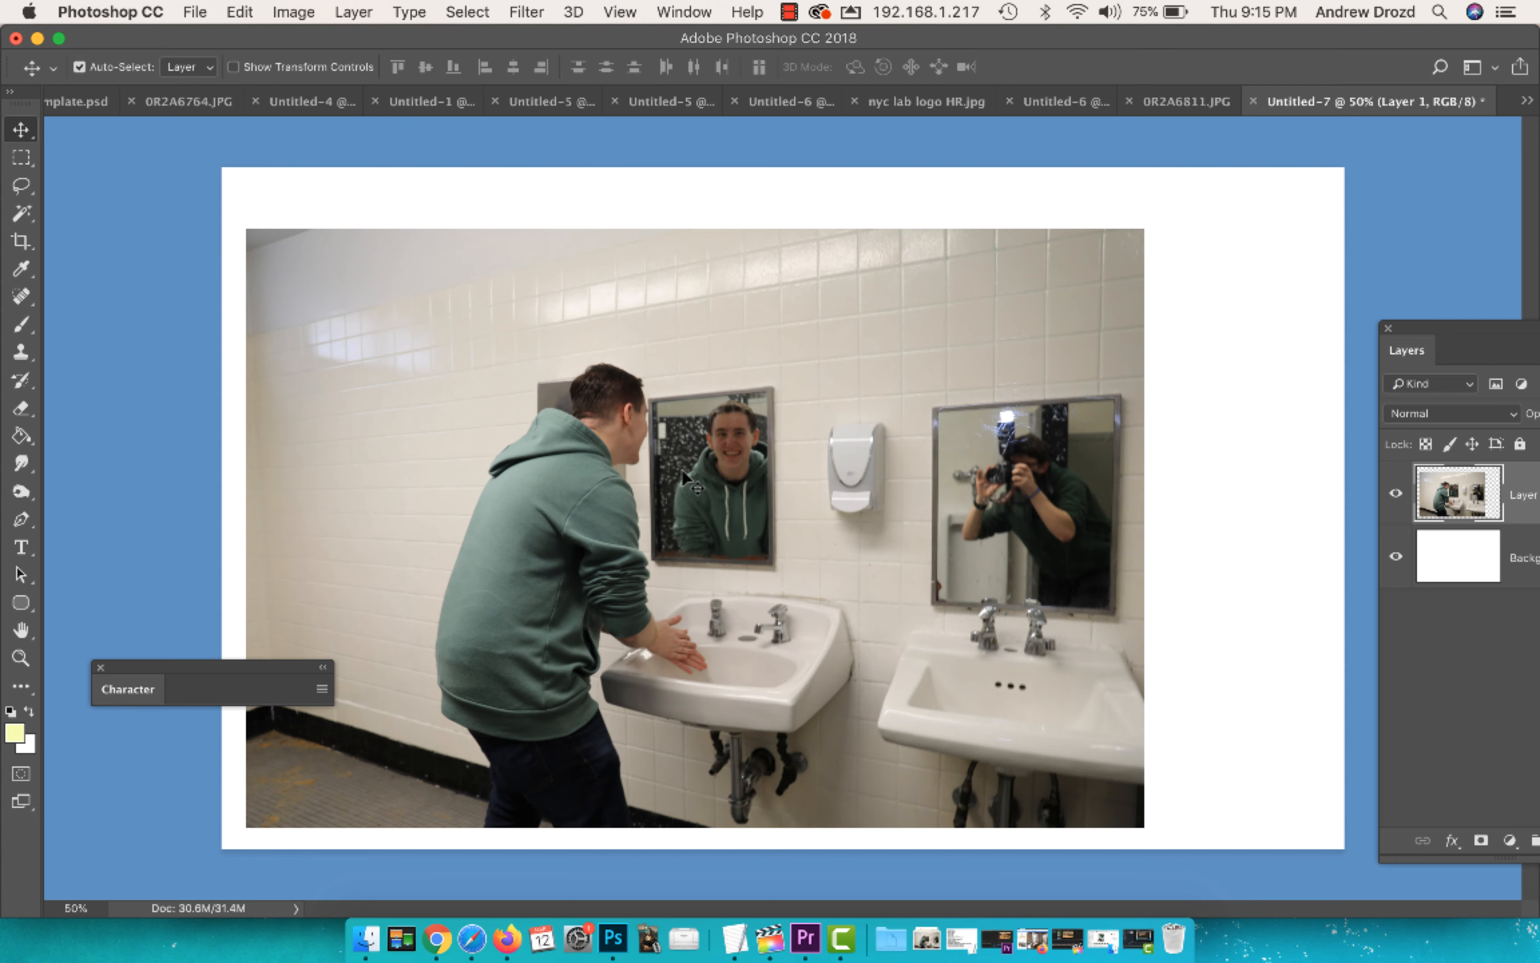
- Scale the photo proportionally to about 158.65% and position it to cover nearly the whole canvas with the handwashing figure at the edge
{"action": "key", "text": "super+t"}
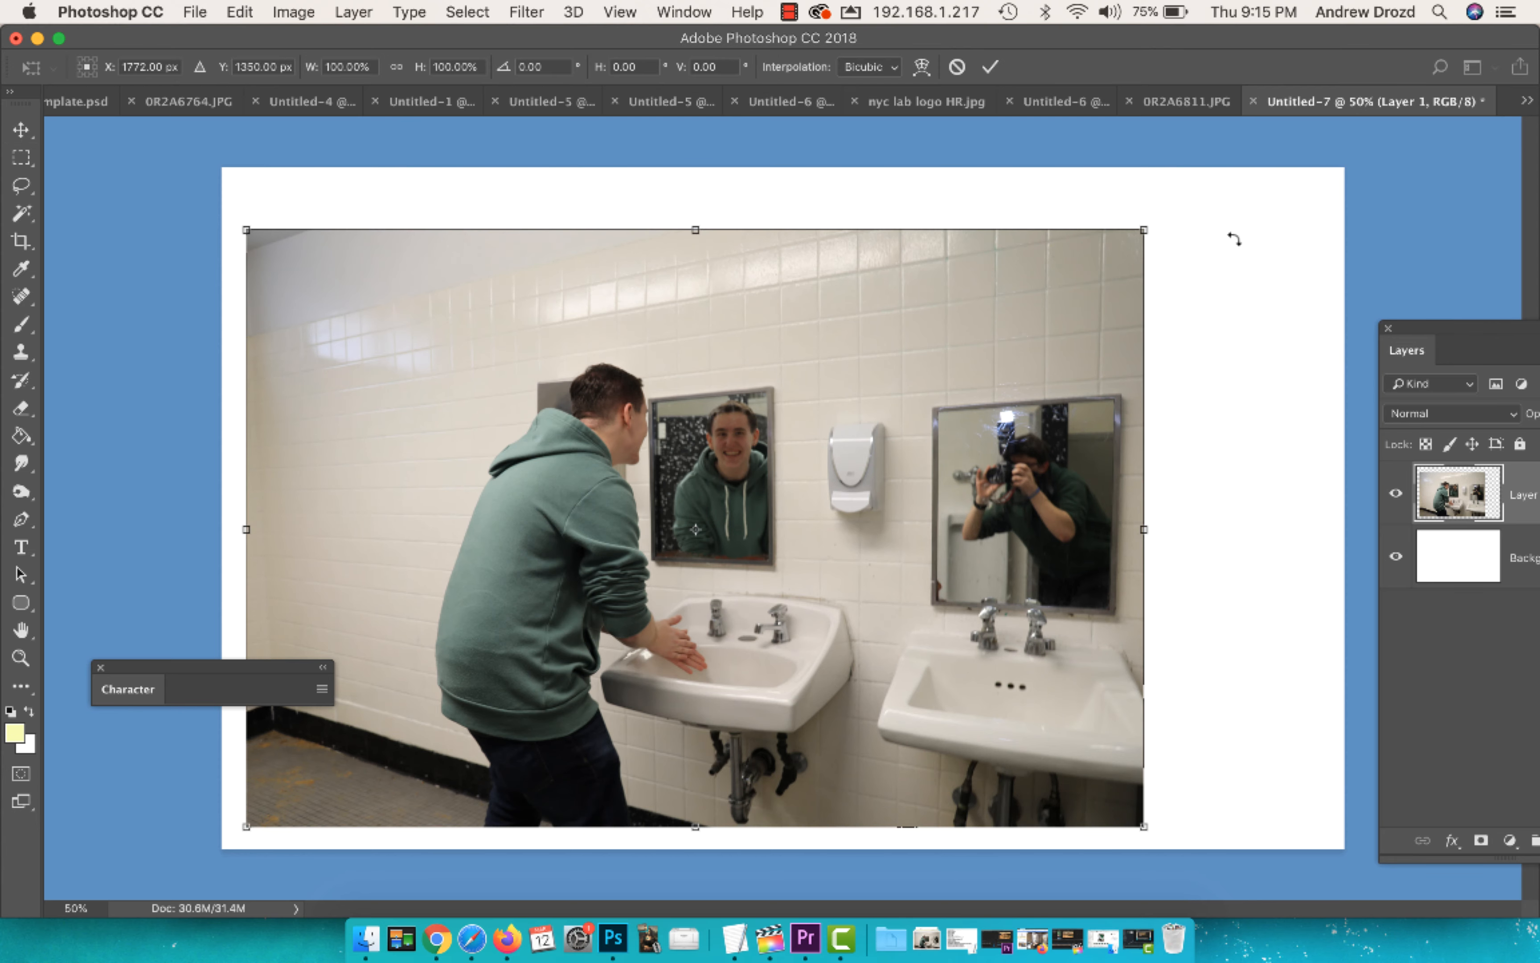
{"action": "left_click_drag", "start_coordinate": [1146, 230], "coordinate": [1490, 25]}
{"action": "left_click_drag", "start_coordinate": [1089, 324], "coordinate": [859, 397]}
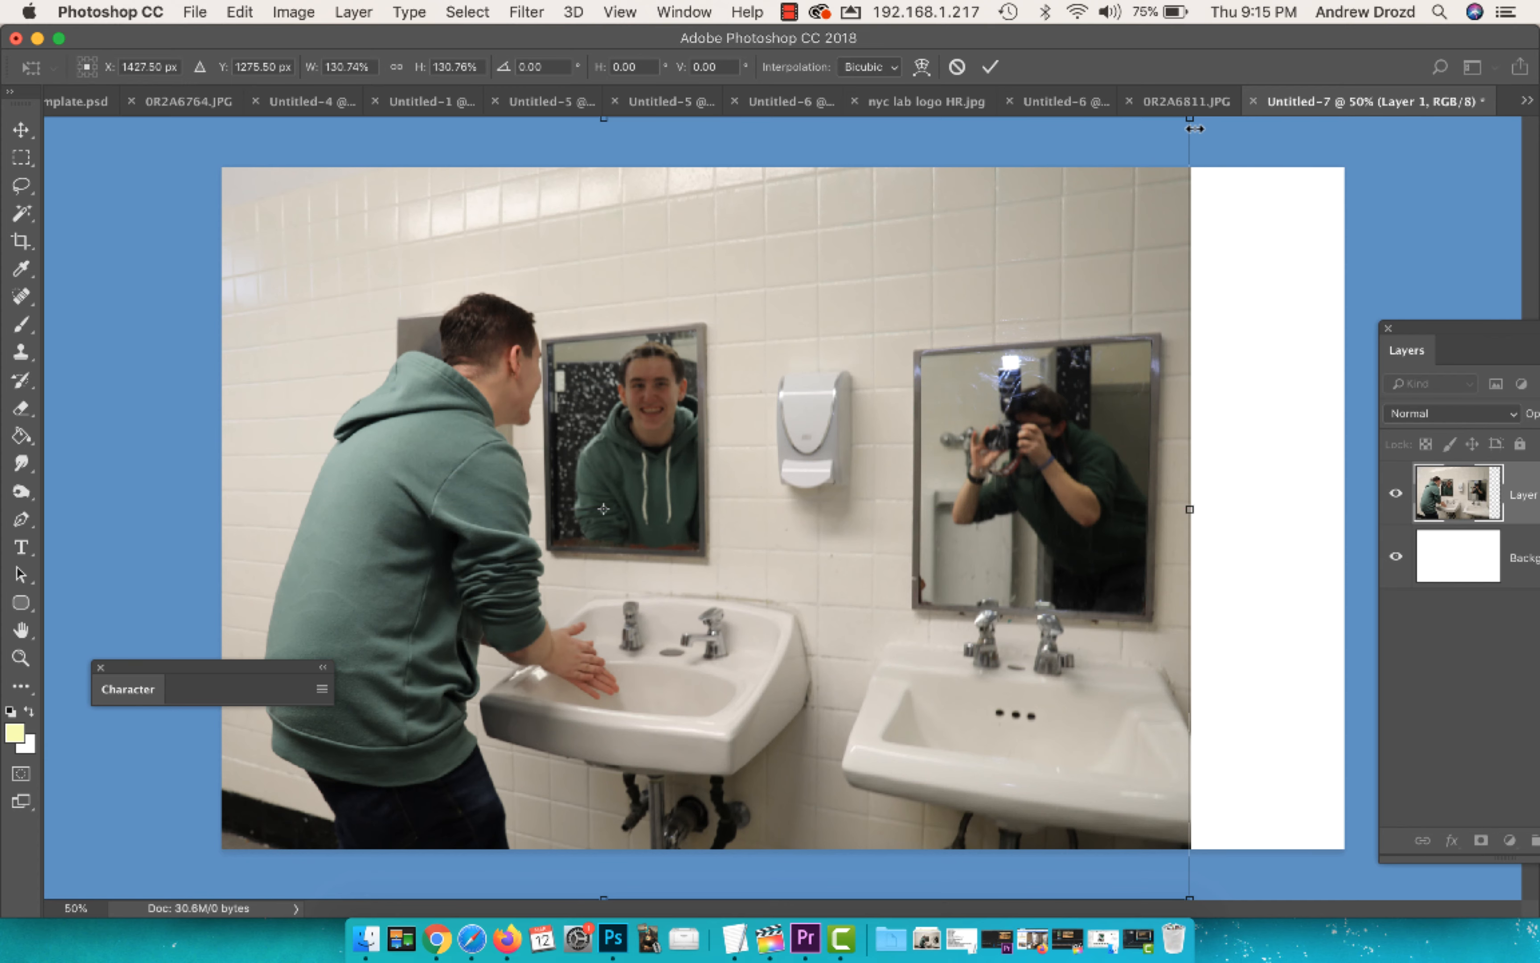
{"action": "left_click_drag", "start_coordinate": [1189, 121], "coordinate": [1226, 120]}
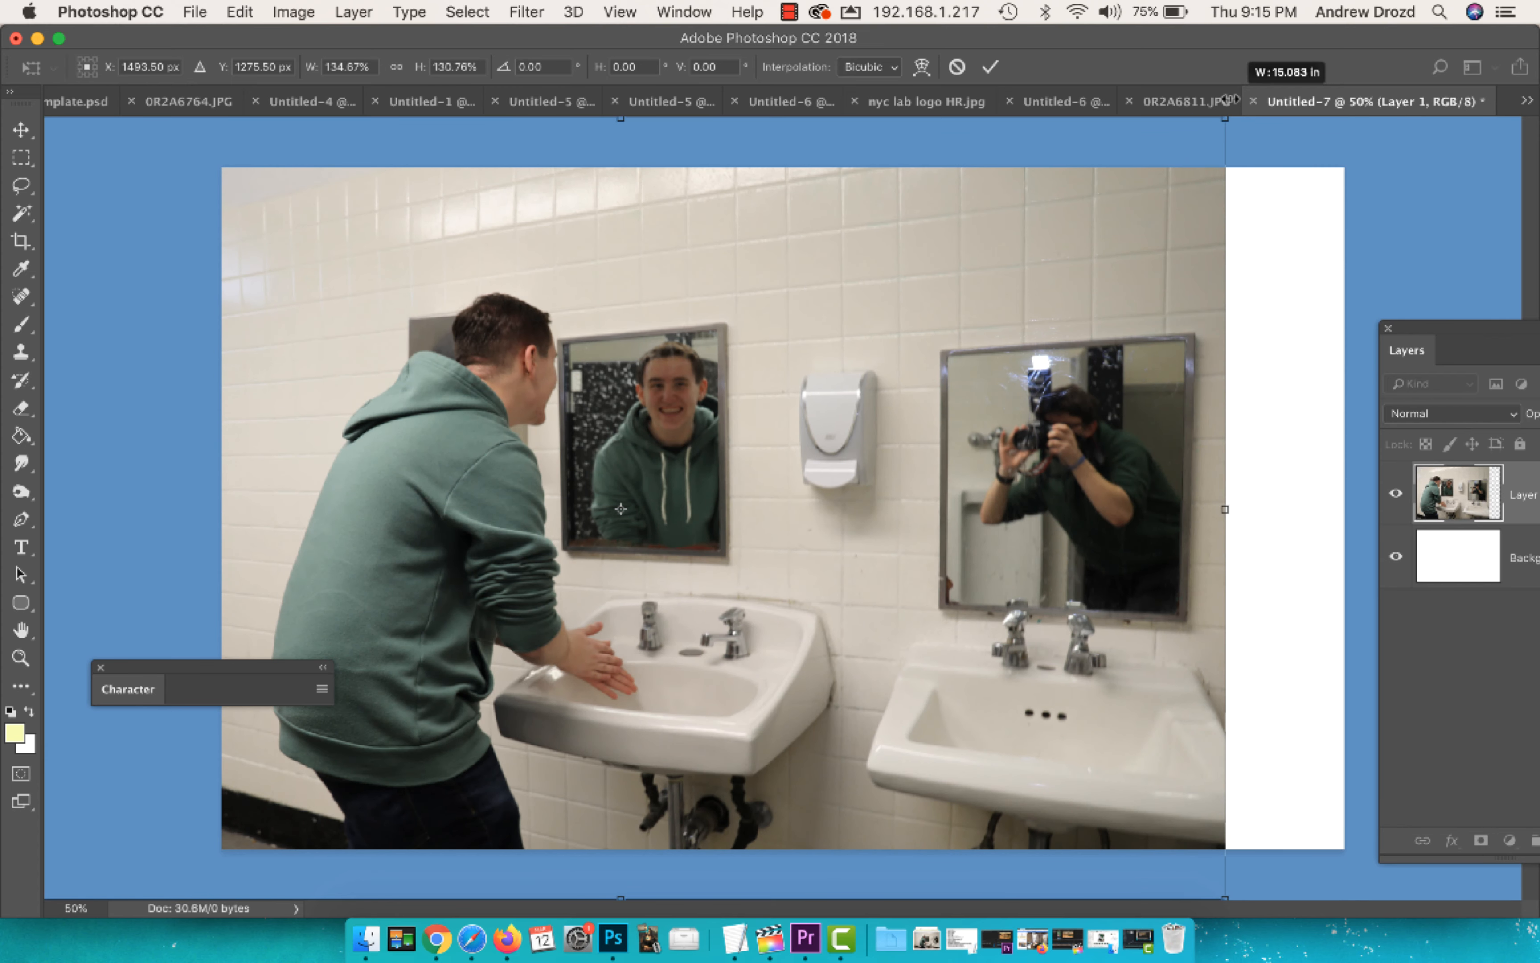
{"action": "left_click", "coordinate": [395, 67]}
{"action": "left_click_drag", "start_coordinate": [568, 356], "coordinate": [526, 391]}
{"action": "left_click_drag", "start_coordinate": [1178, 148], "coordinate": [1391, 7]}
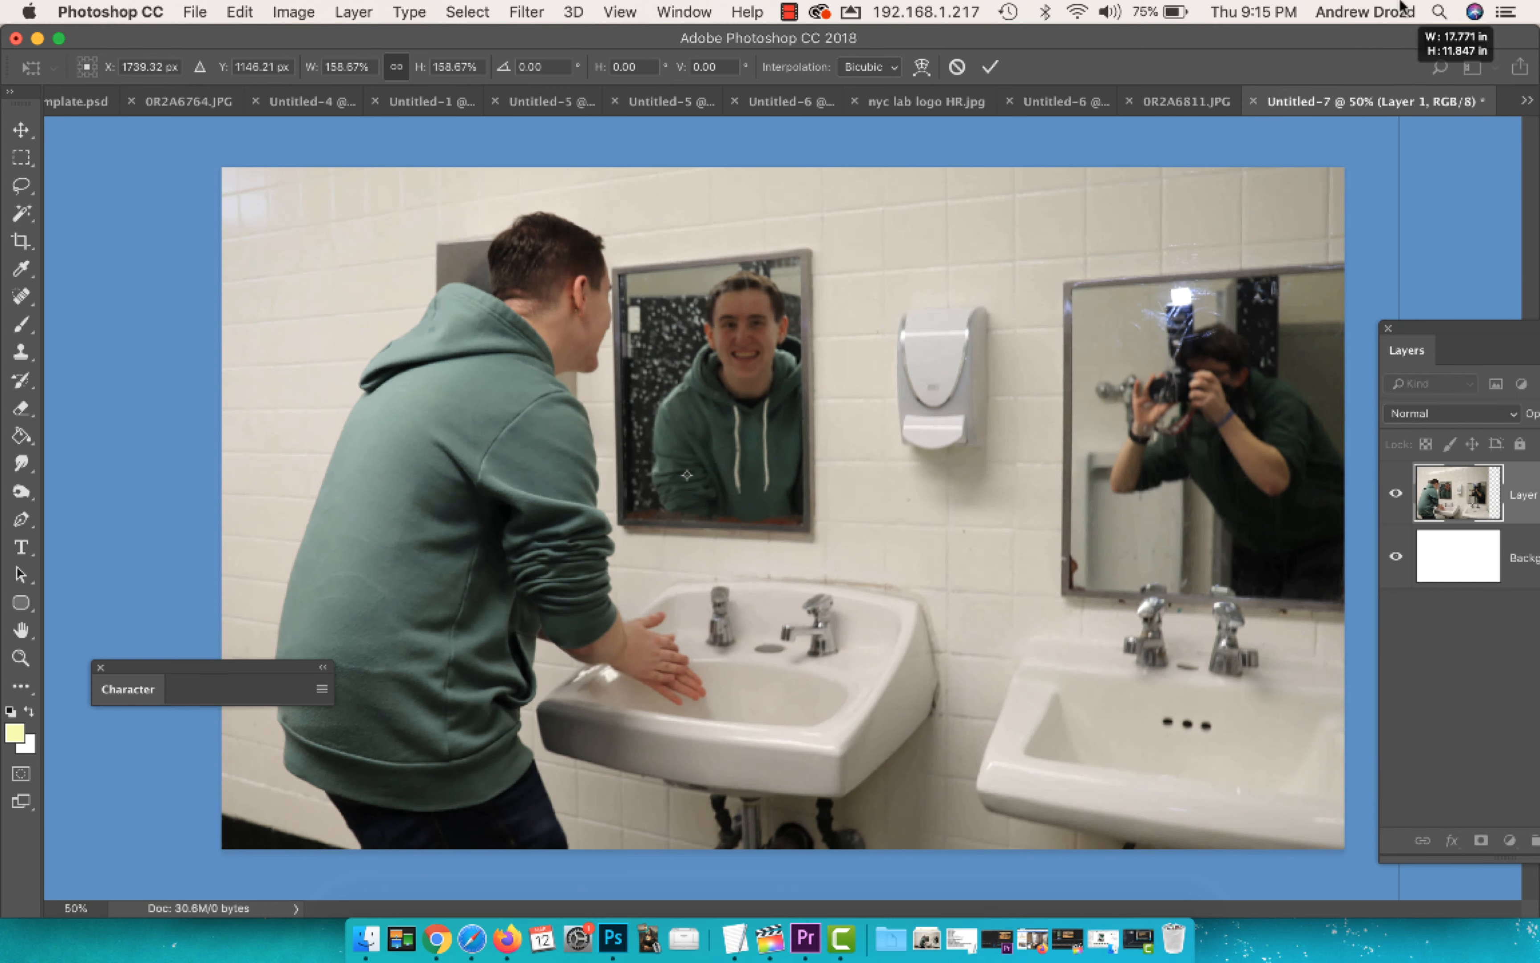
{"action": "left_click_drag", "start_coordinate": [909, 280], "coordinate": [828, 275]}
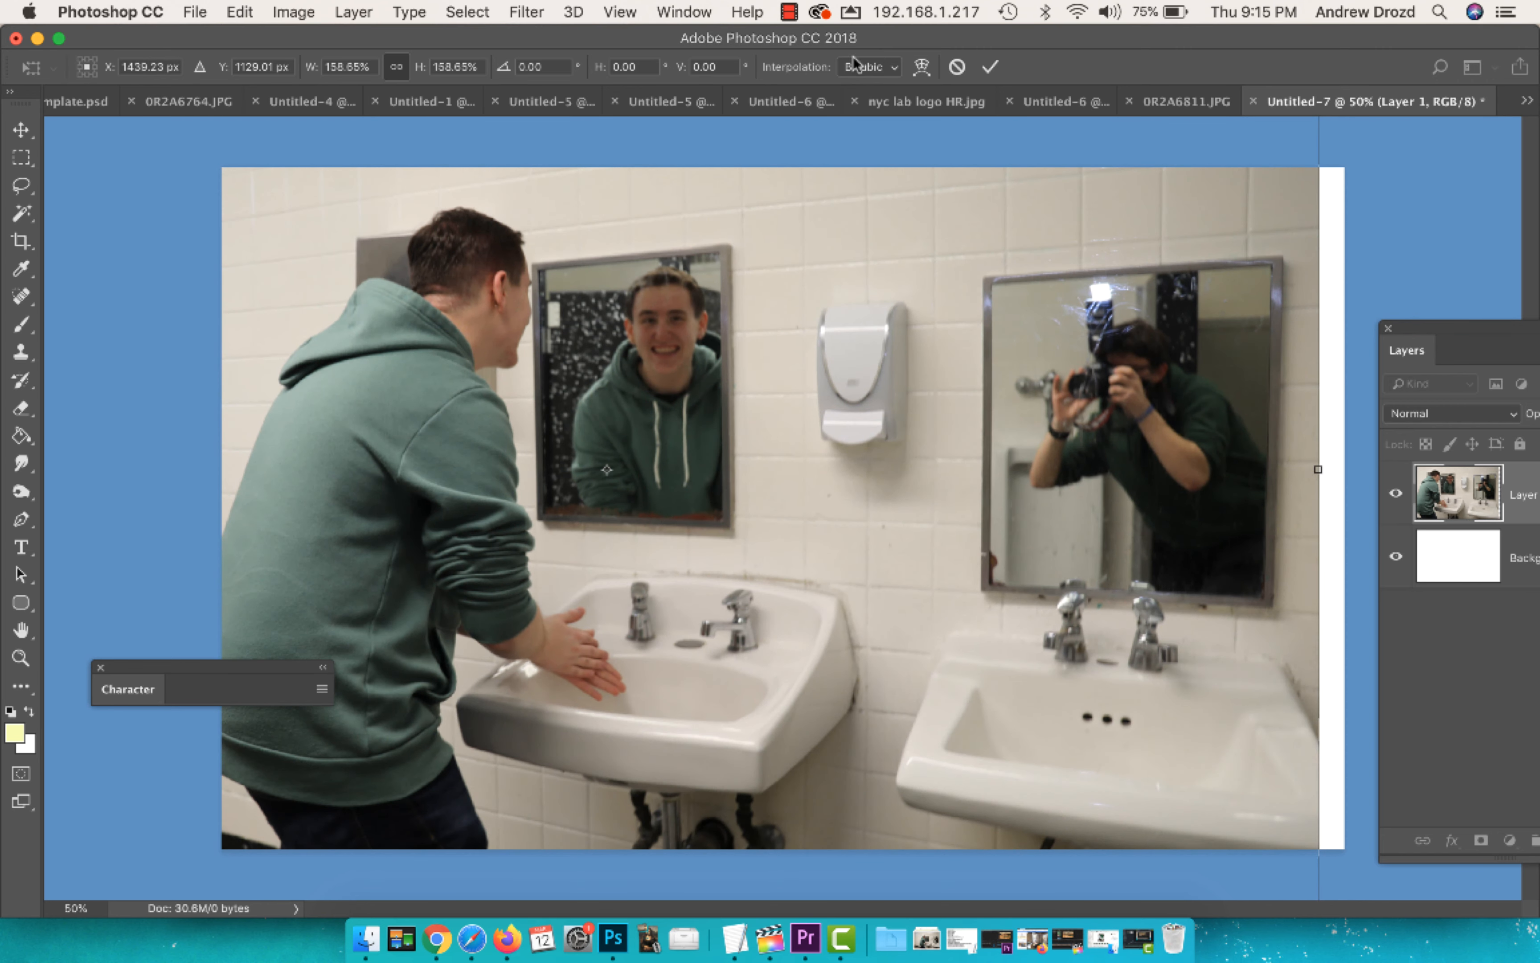
{"action": "left_click", "coordinate": [990, 67]}
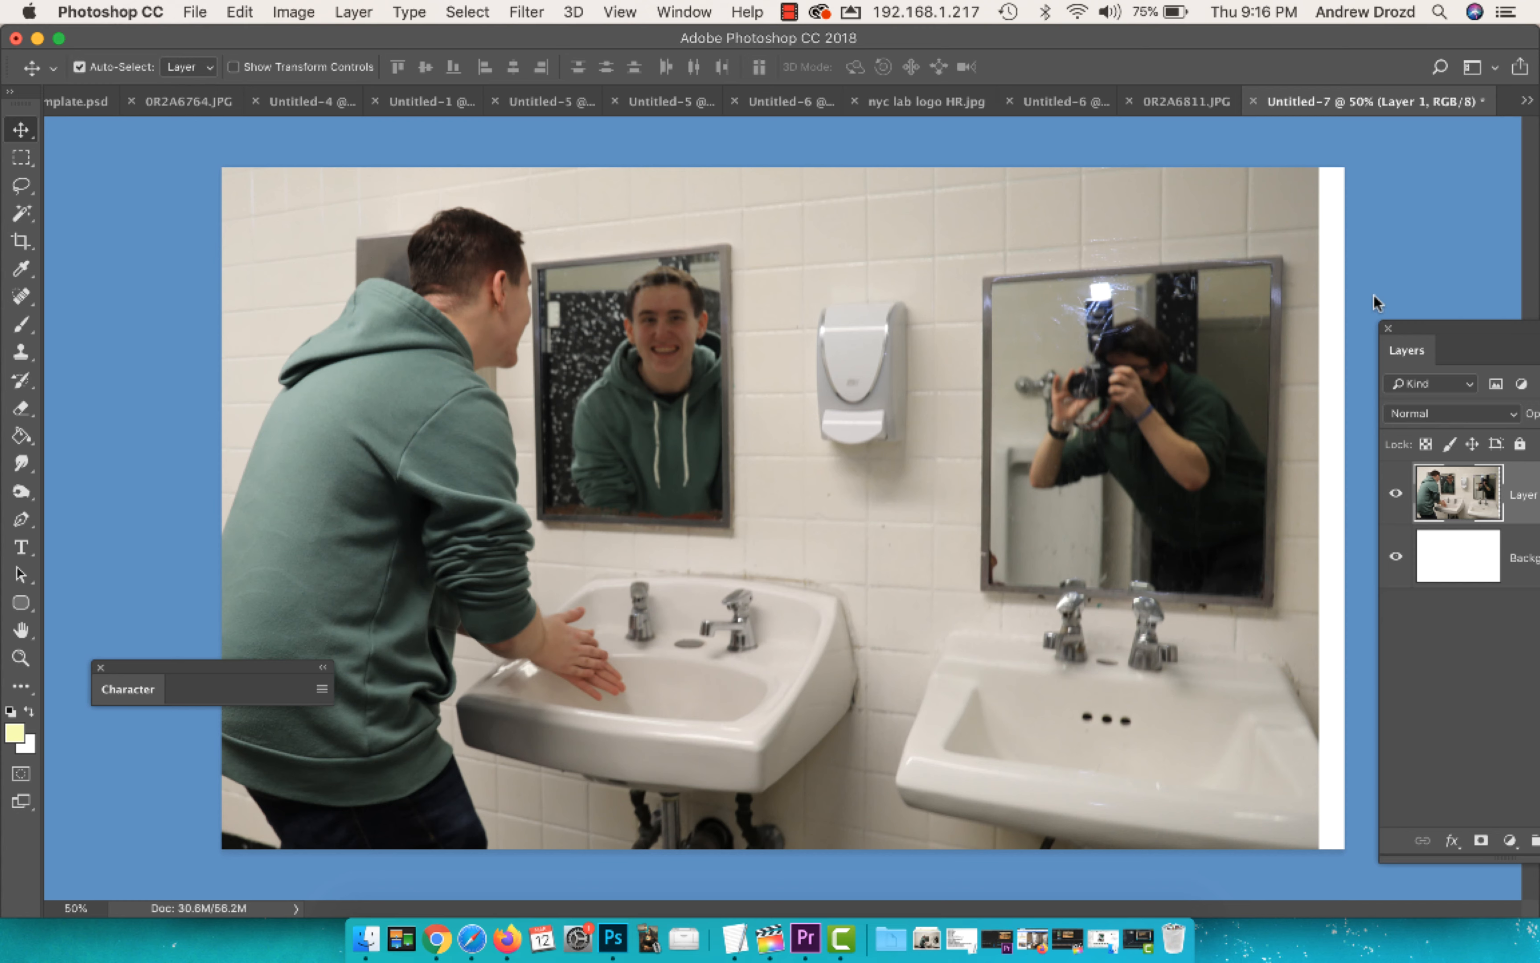
- Add a new empty layer above the photo layer
{"action": "left_click_drag", "start_coordinate": [1455, 330], "coordinate": [1199, 168]}
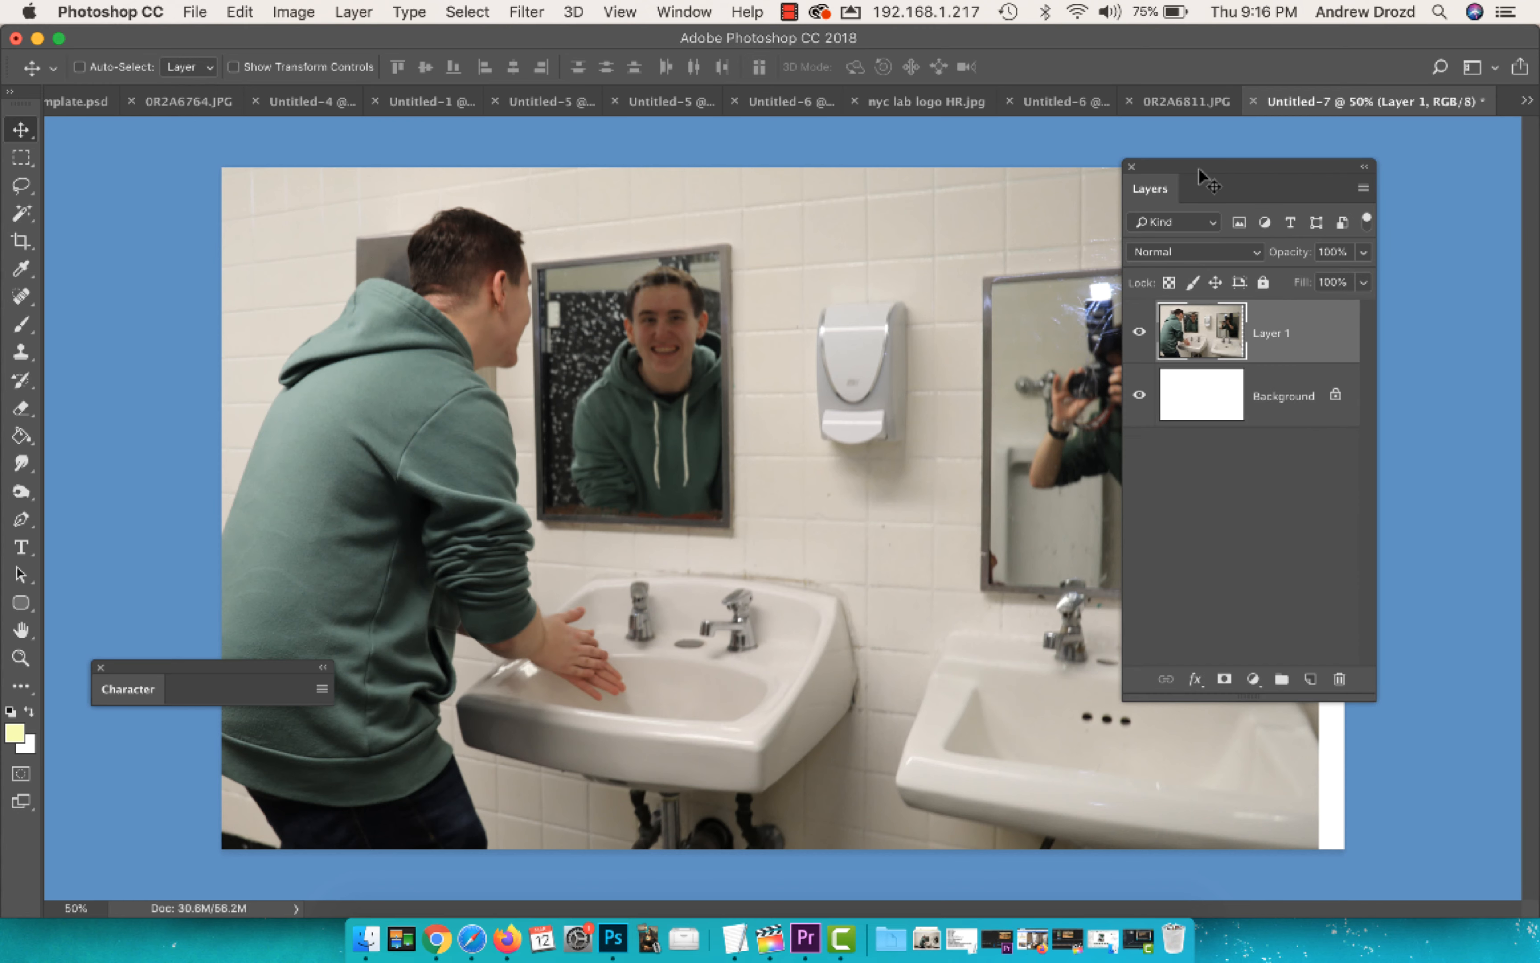
{"action": "key", "text": "super+shift+n"}
{"action": "key", "text": "Return"}
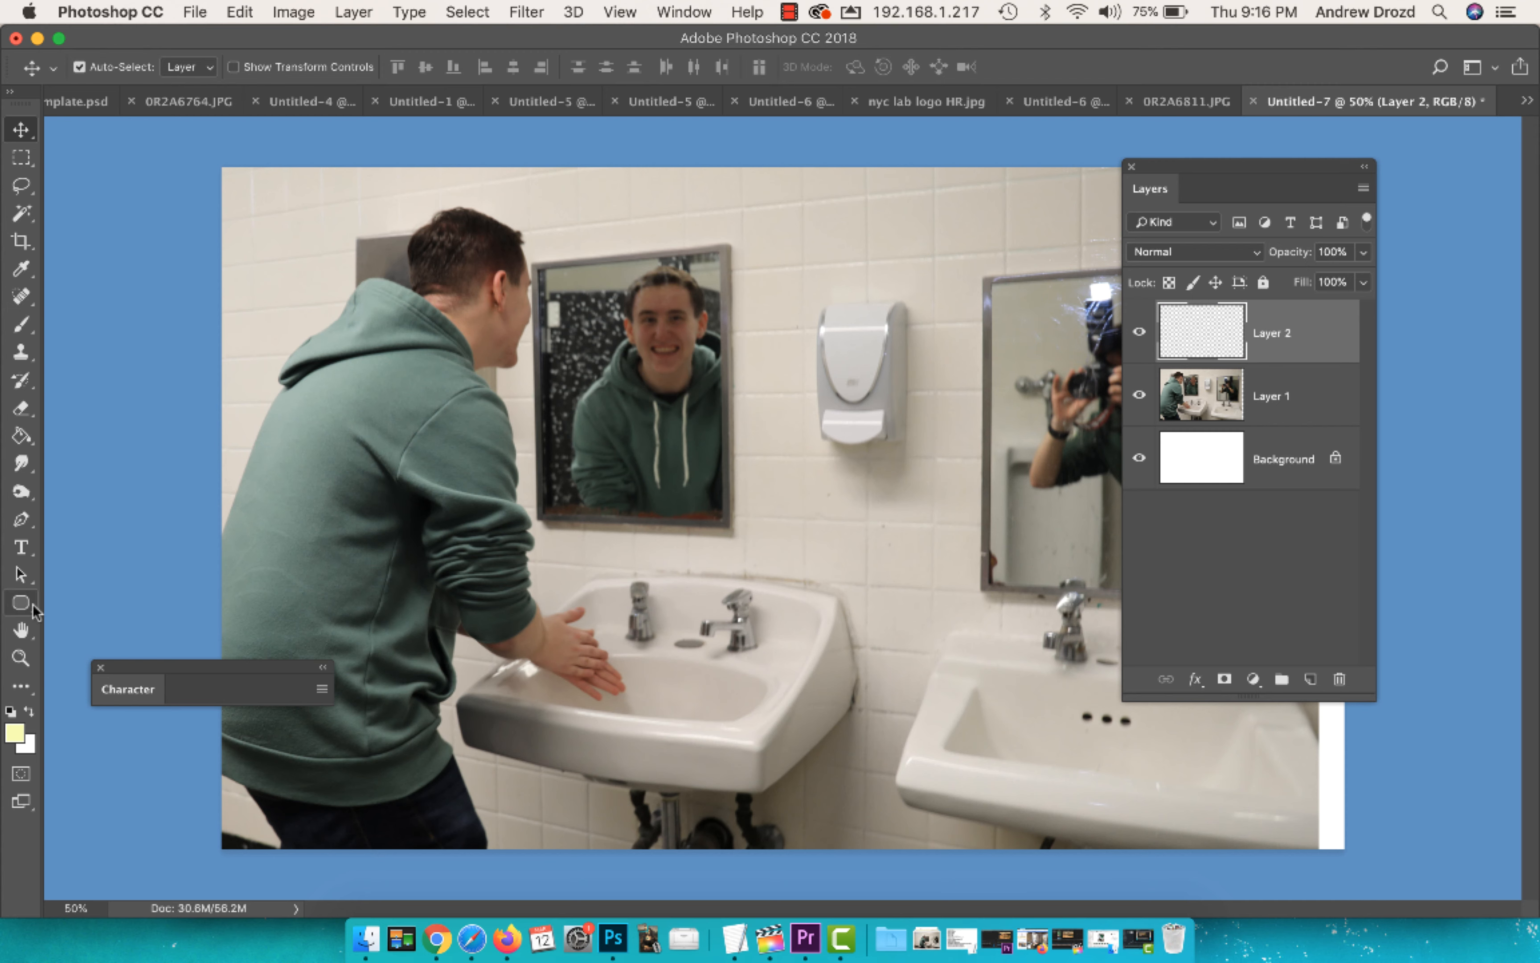
- Fill the new layer with white using the Paint Bucket and set its opacity to 20%
{"action": "left_click", "coordinate": [11, 712]}
{"action": "left_click", "coordinate": [29, 711]}
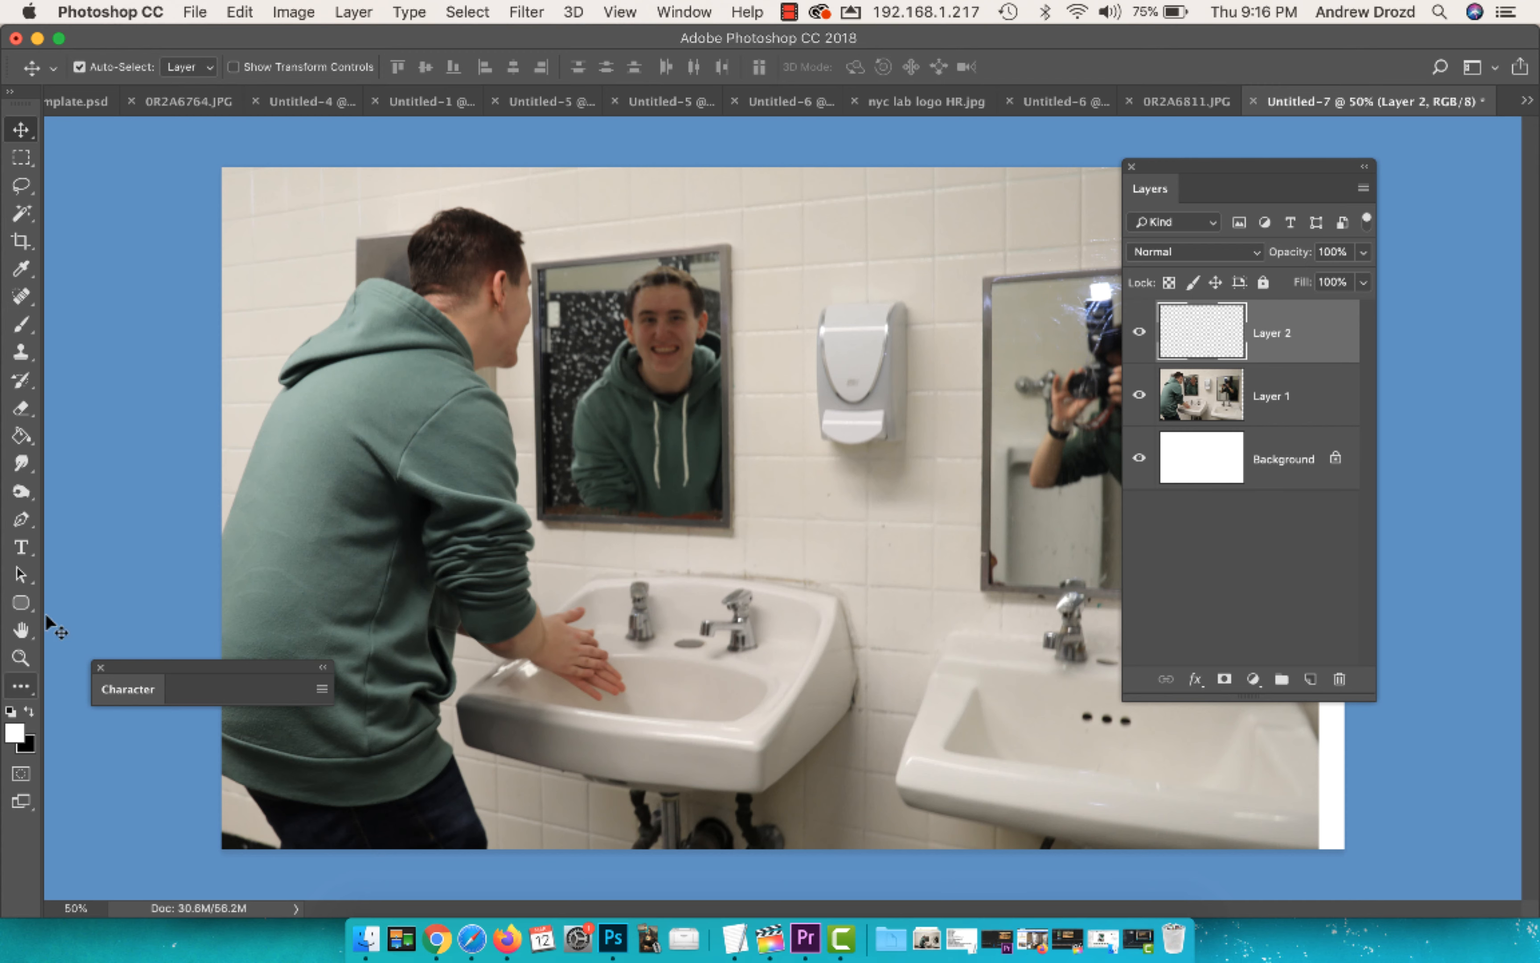
{"action": "left_click", "coordinate": [21, 437]}
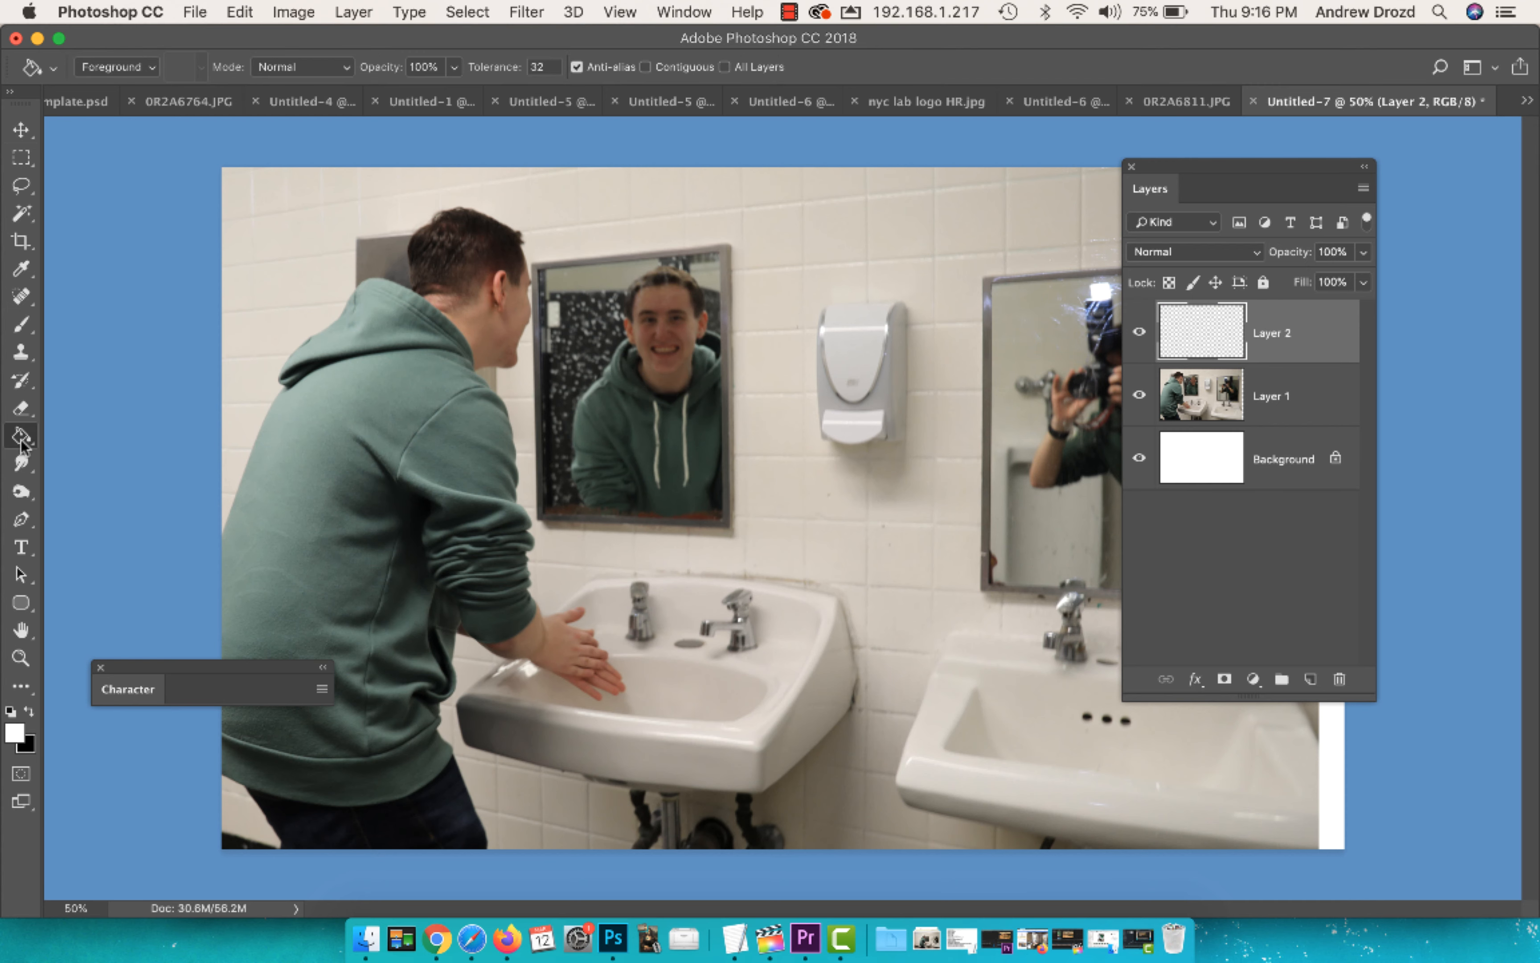
{"action": "left_click", "coordinate": [834, 401]}
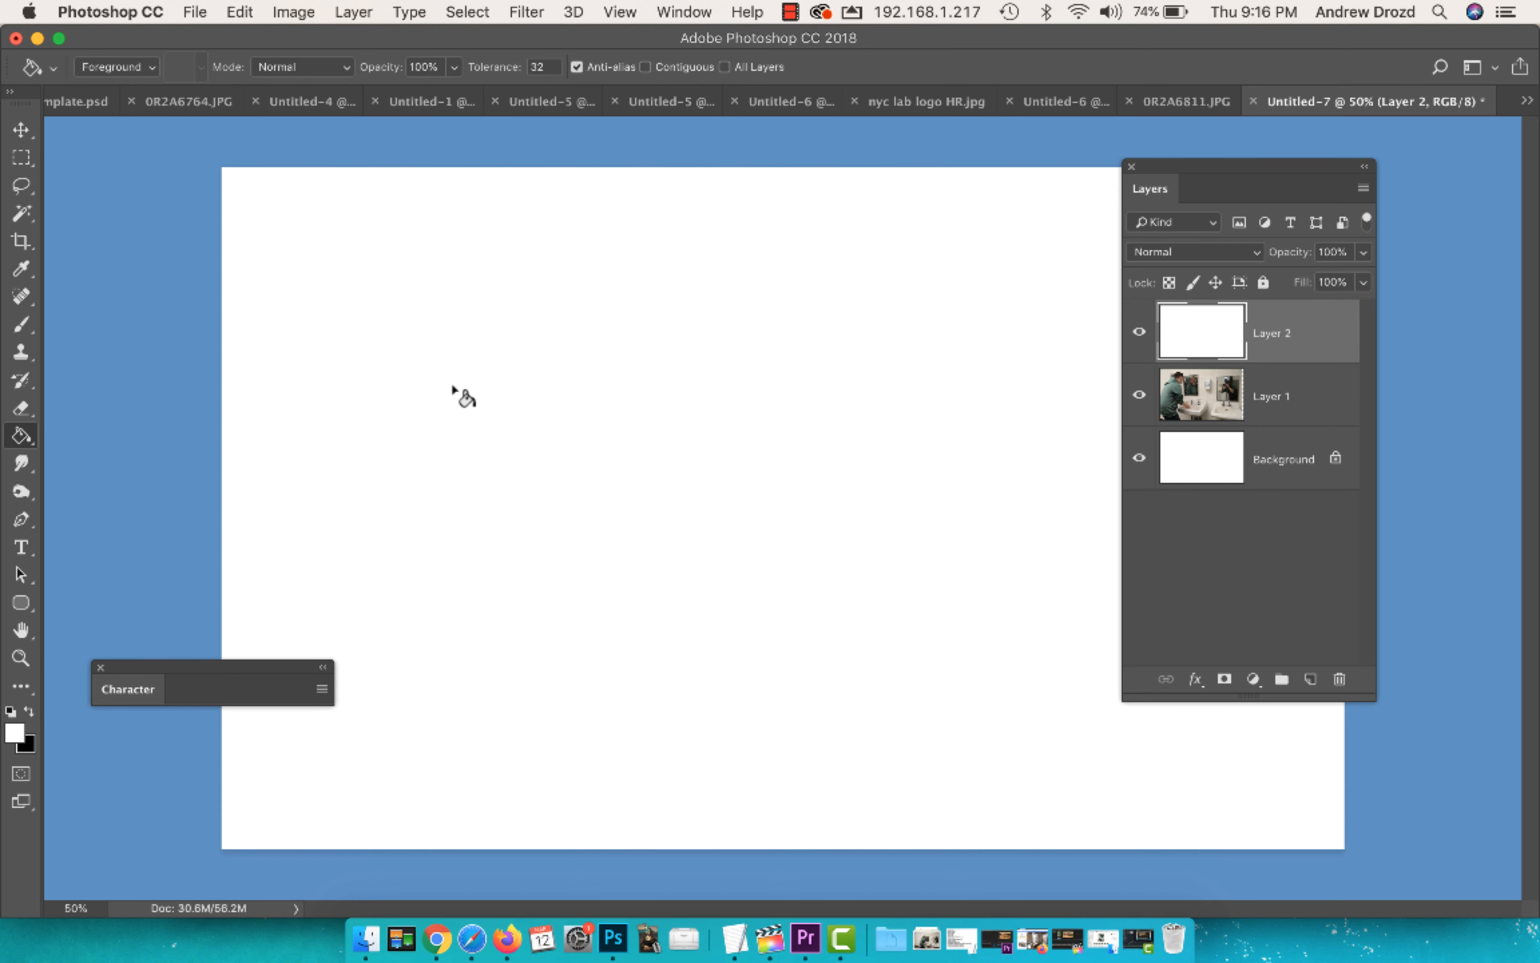
{"action": "key", "text": "v"}
{"action": "key", "text": "2"}
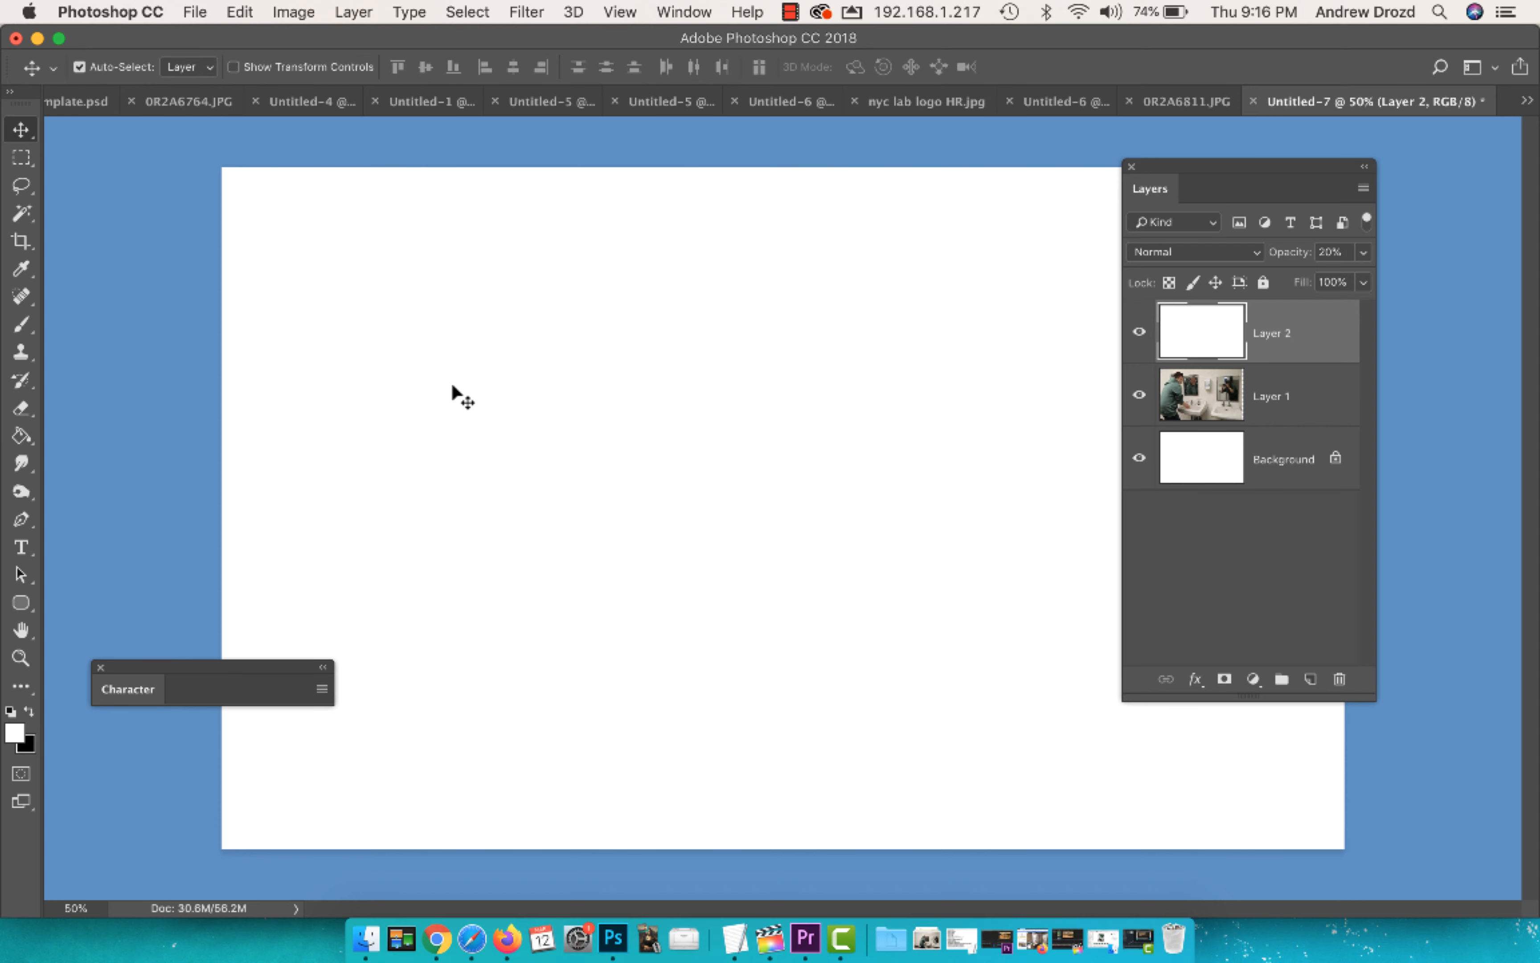
- Switch to the finished poster in Untitled-4 and examine its line weights on the outer outlines, sleeve folds and mirror reflection
{"action": "left_click", "coordinate": [312, 102]}
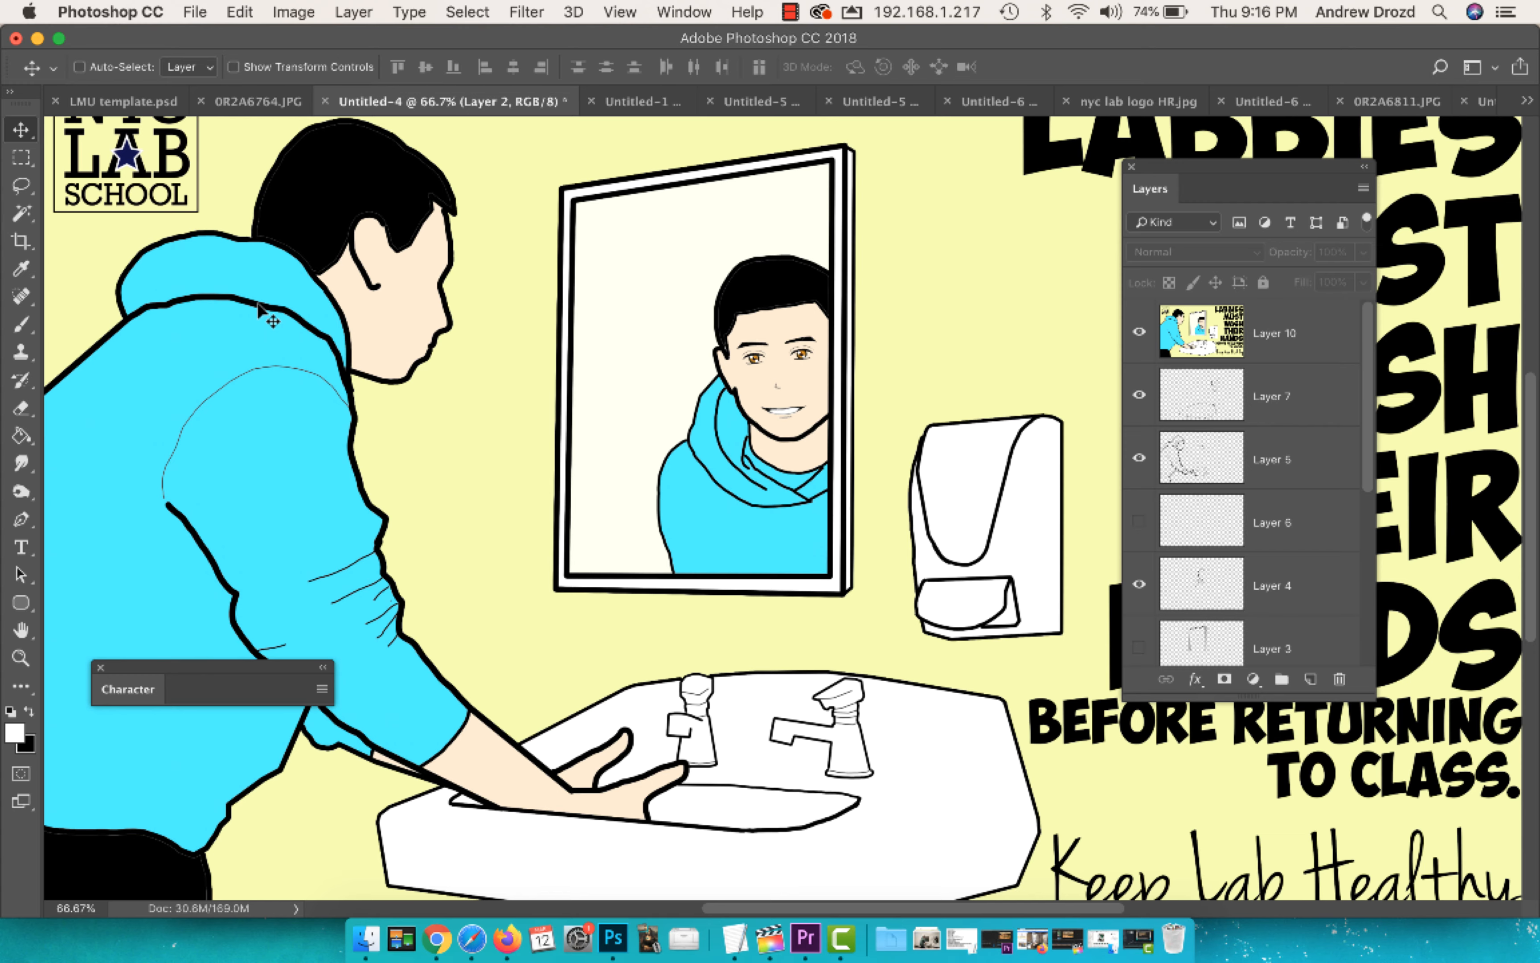
{"action": "key", "text": "super+equal"}
{"action": "key", "text": "super+equal"}
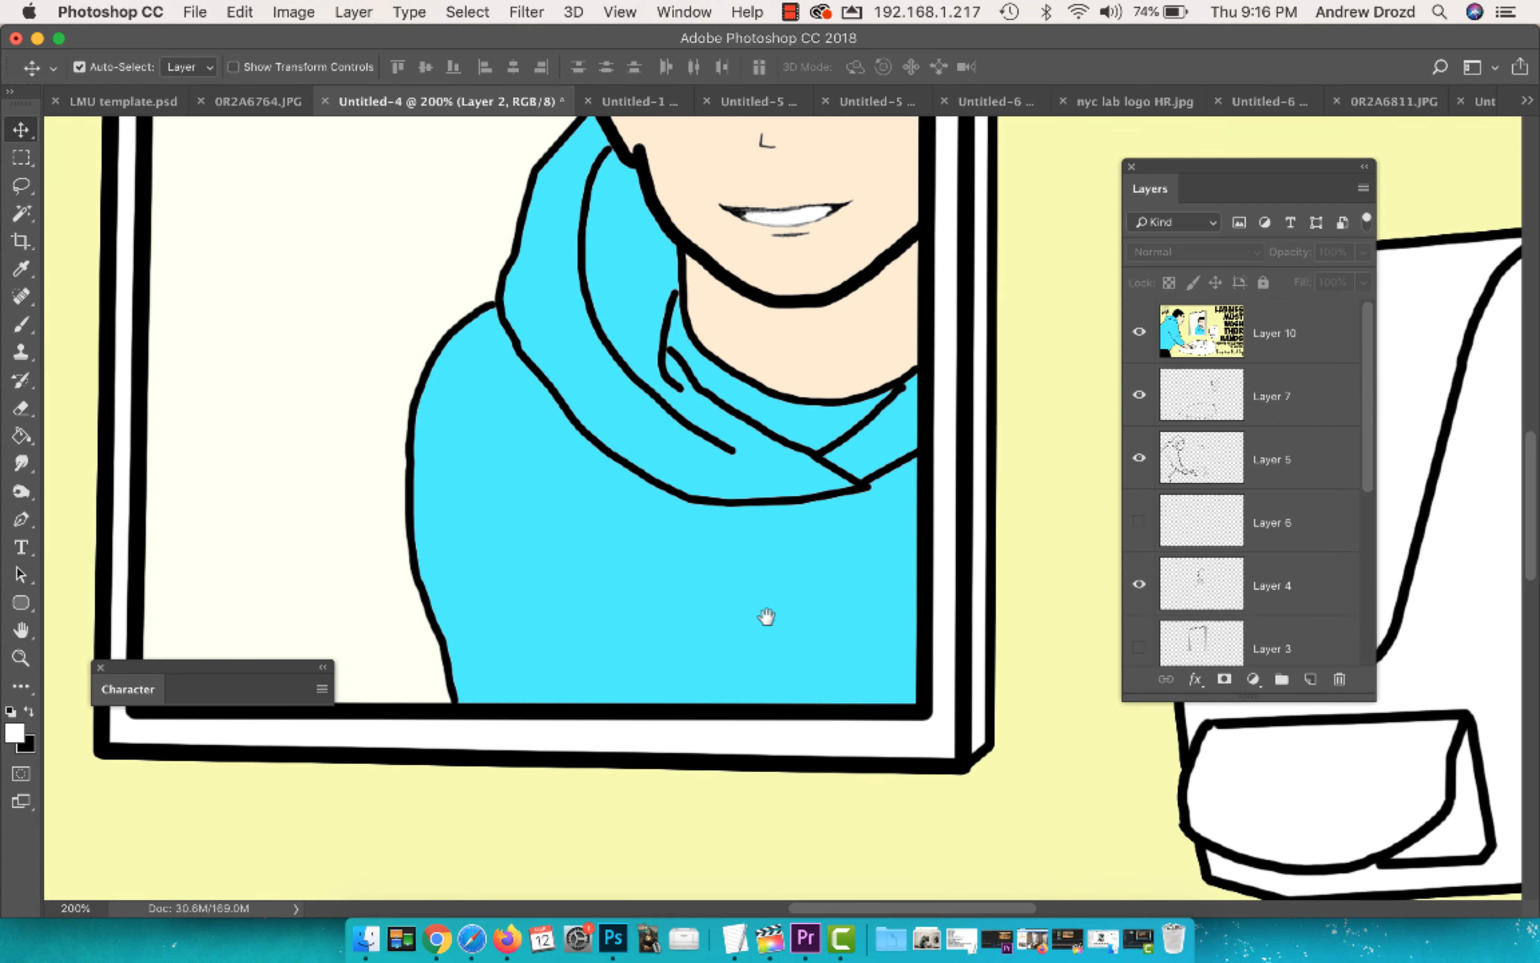
{"action": "left_click_drag", "start_coordinate": [766, 630], "coordinate": [904, 602]}
{"action": "left_click_drag", "start_coordinate": [538, 570], "coordinate": [657, 485]}
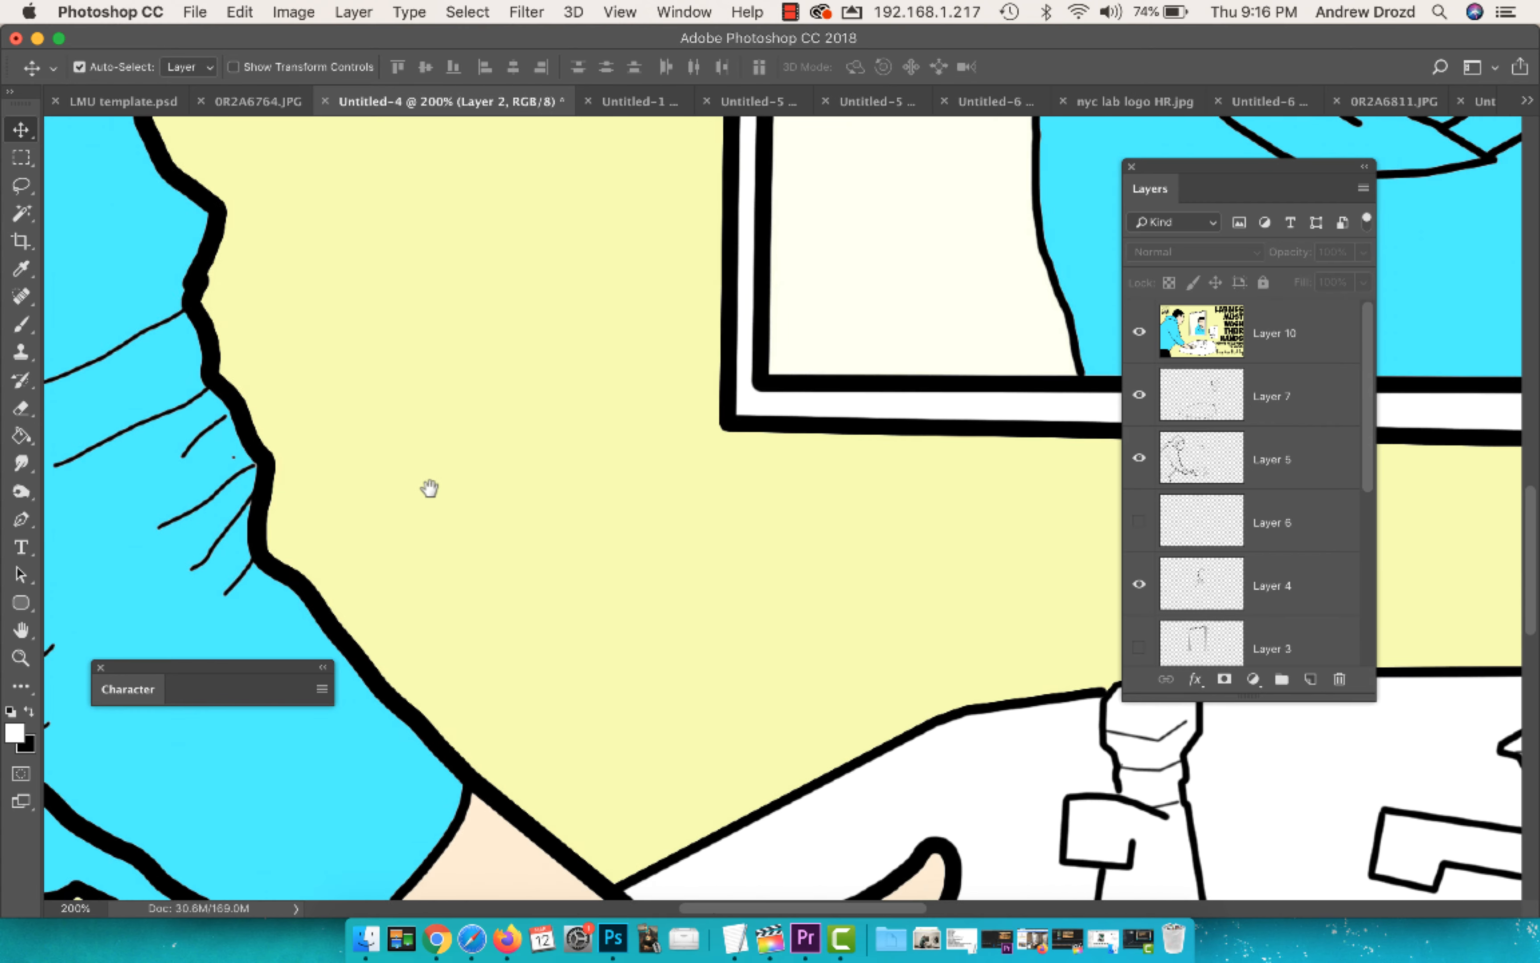
{"action": "left_click_drag", "start_coordinate": [430, 488], "coordinate": [823, 345]}
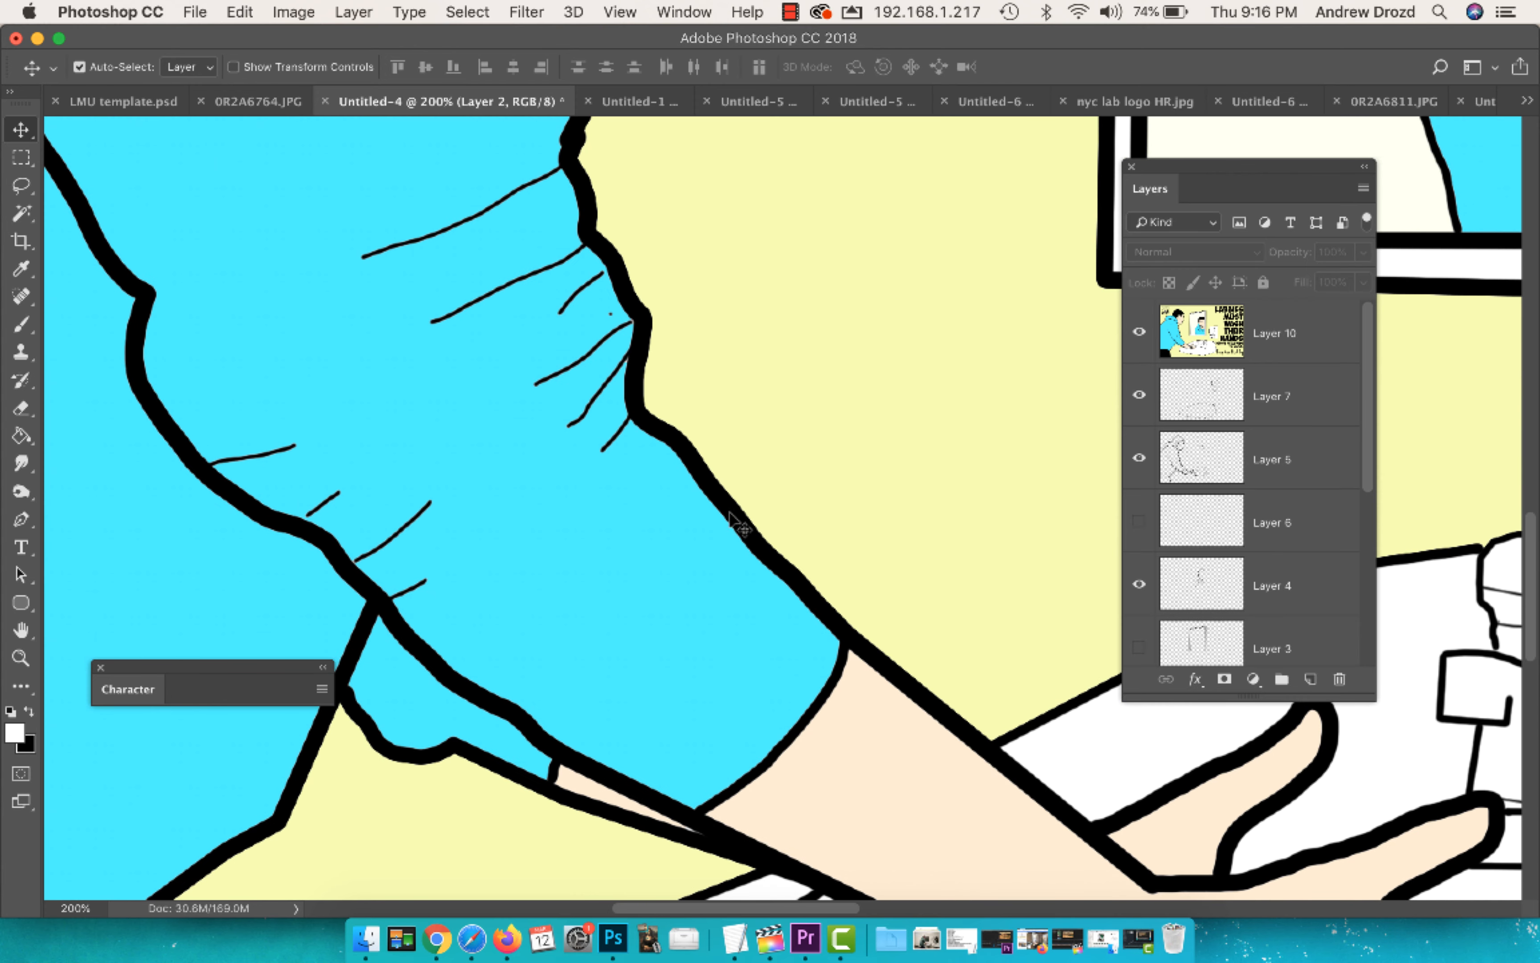
{"action": "left_click_drag", "start_coordinate": [701, 491], "coordinate": [548, 434]}
{"action": "left_click_drag", "start_coordinate": [425, 242], "coordinate": [475, 365]}
{"action": "key", "text": "super+minus"}
{"action": "key", "text": "super+minus"}
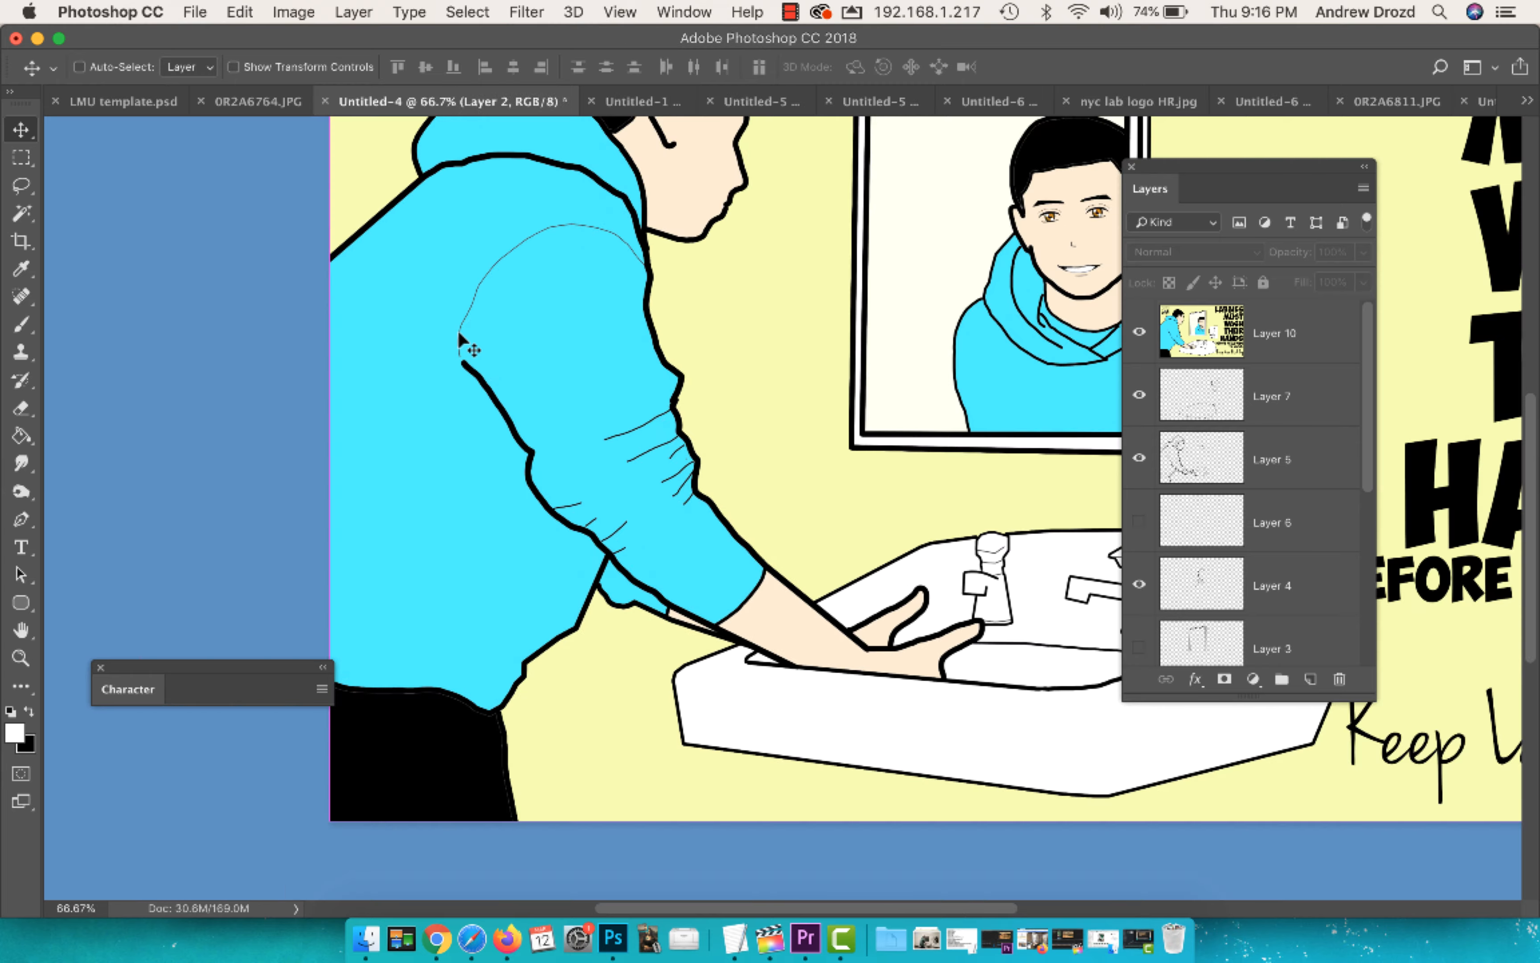
{"action": "left_click_drag", "start_coordinate": [912, 443], "coordinate": [613, 554]}
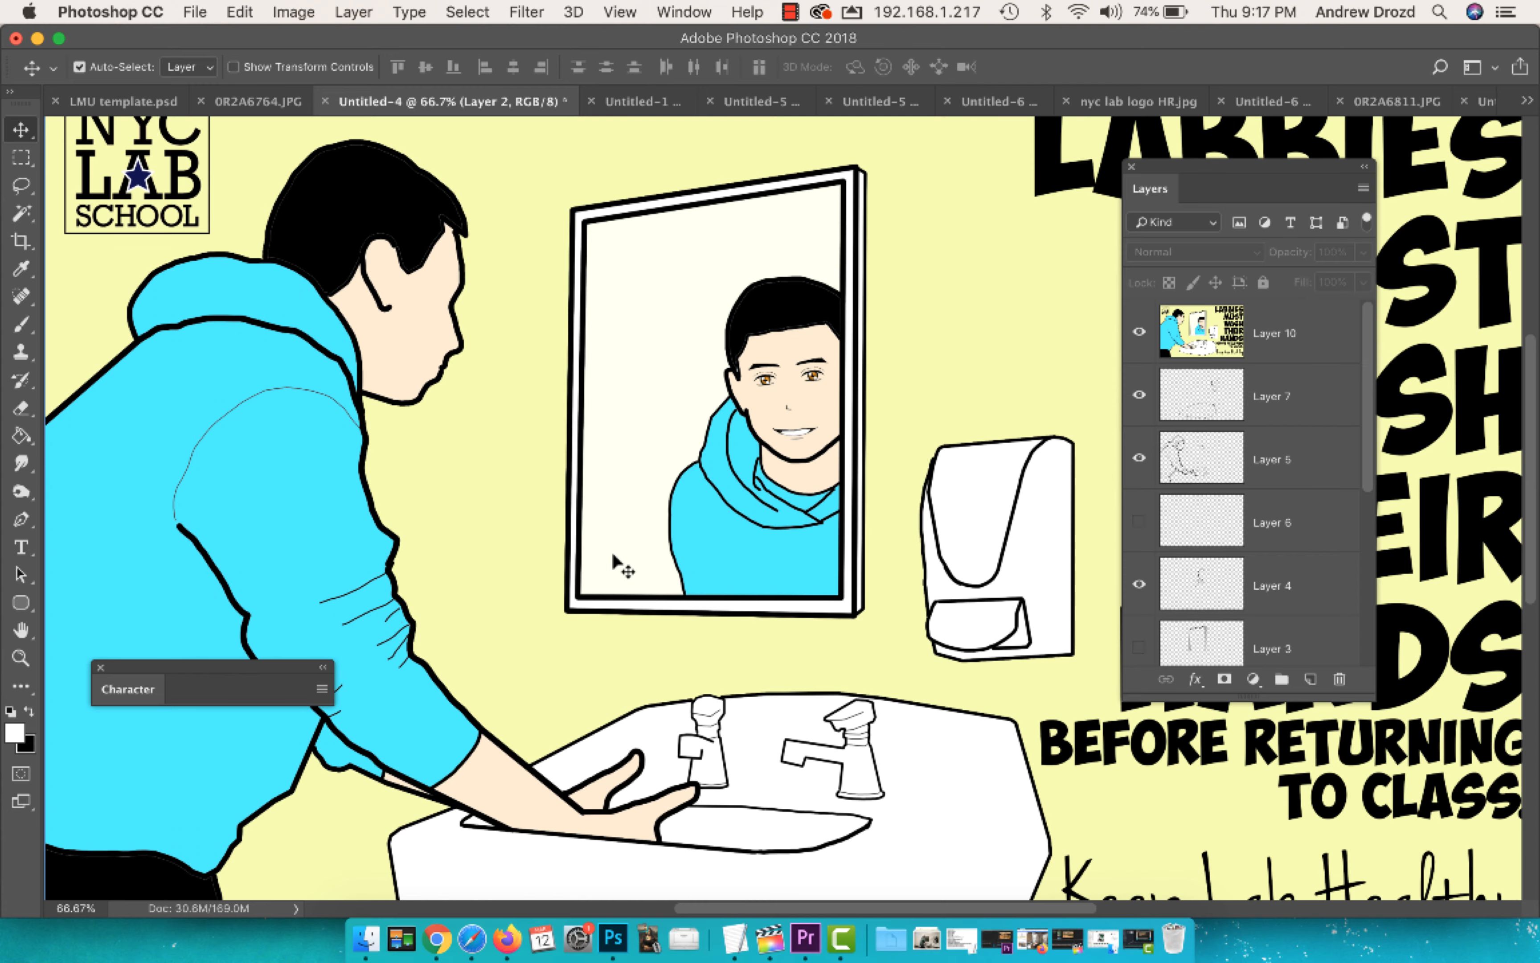
{"action": "key", "text": "super+1"}
{"action": "key", "text": "super+equal"}
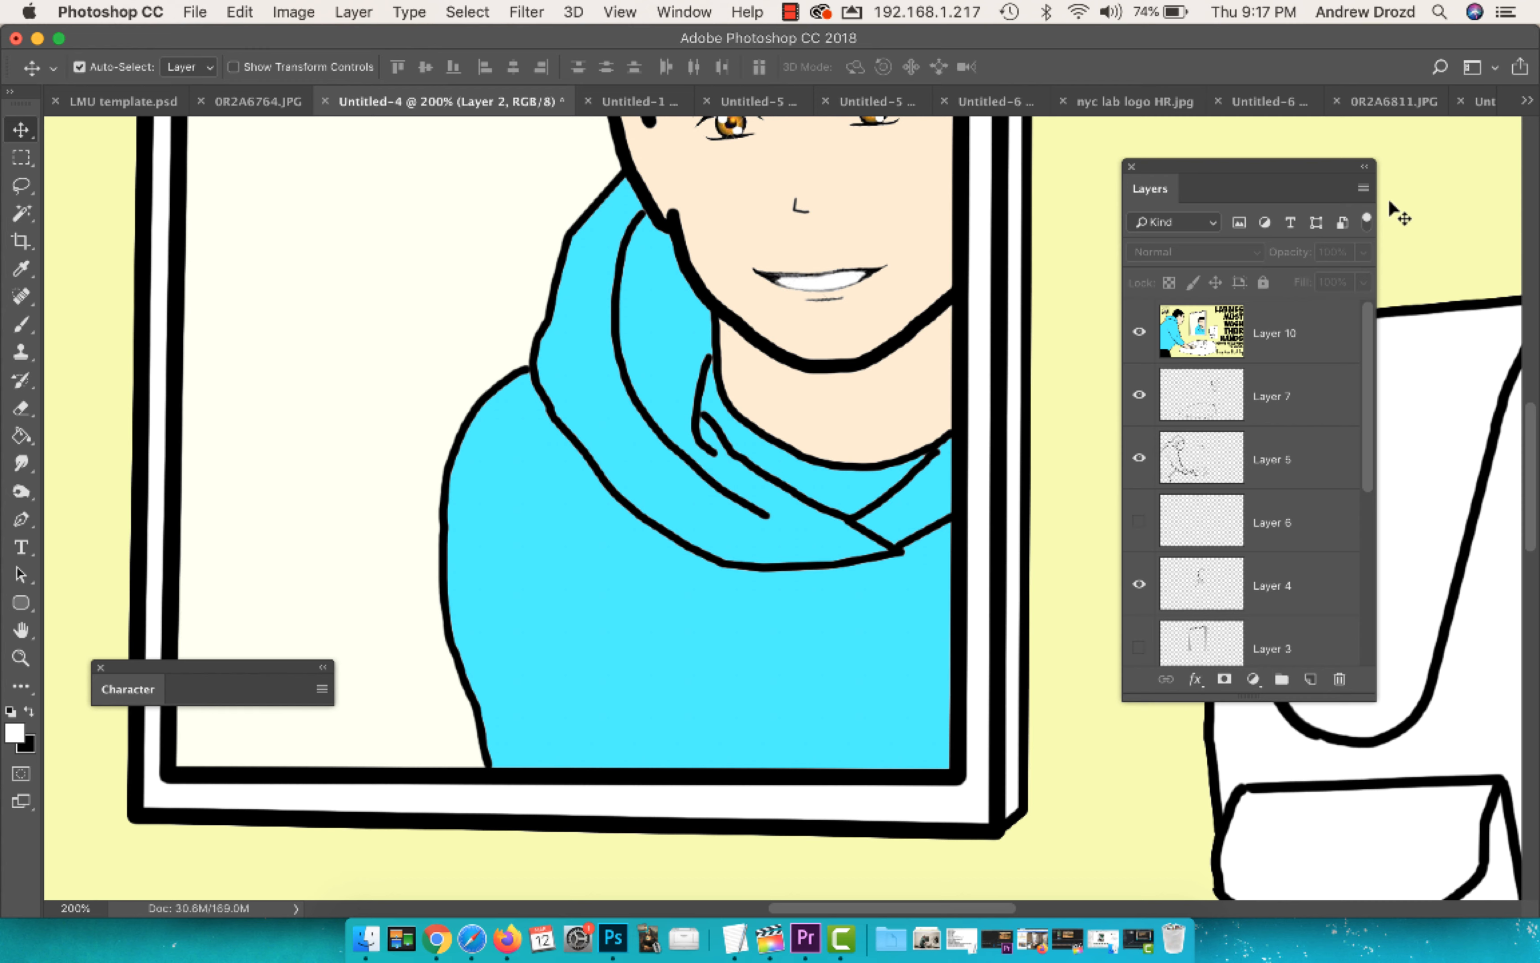
- Return to Untitled-7 and add a new empty layer above the white overlay, with black as the foreground colour
{"action": "left_click", "coordinate": [1483, 101]}
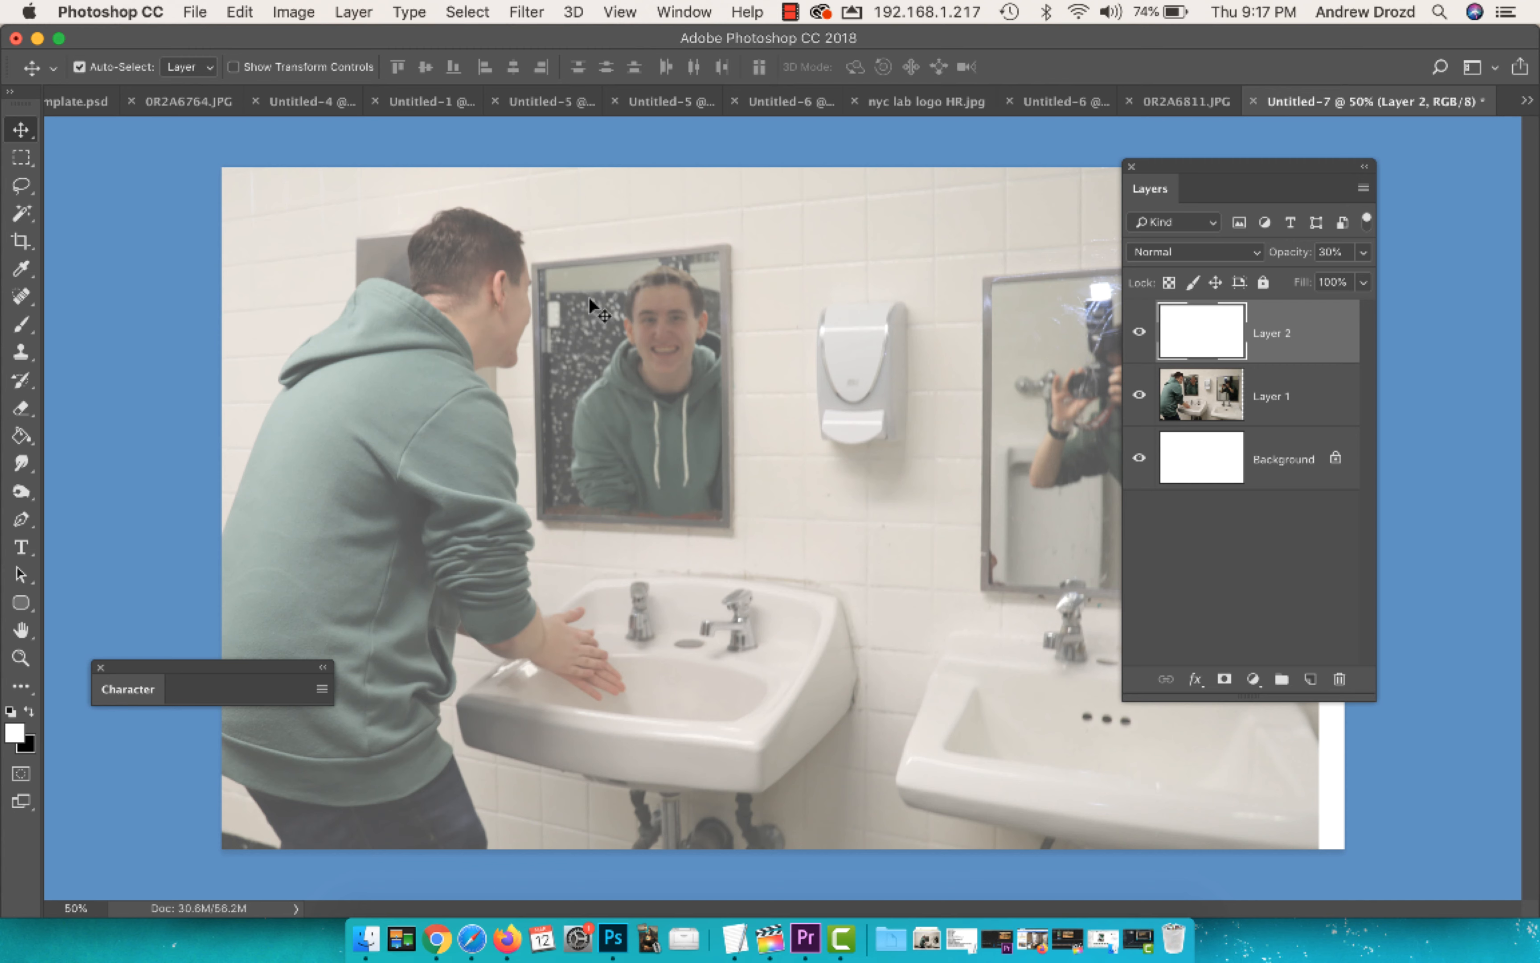
{"action": "key", "text": "super"}
{"action": "key", "text": "super+shift+n"}
{"action": "key", "text": "Return"}
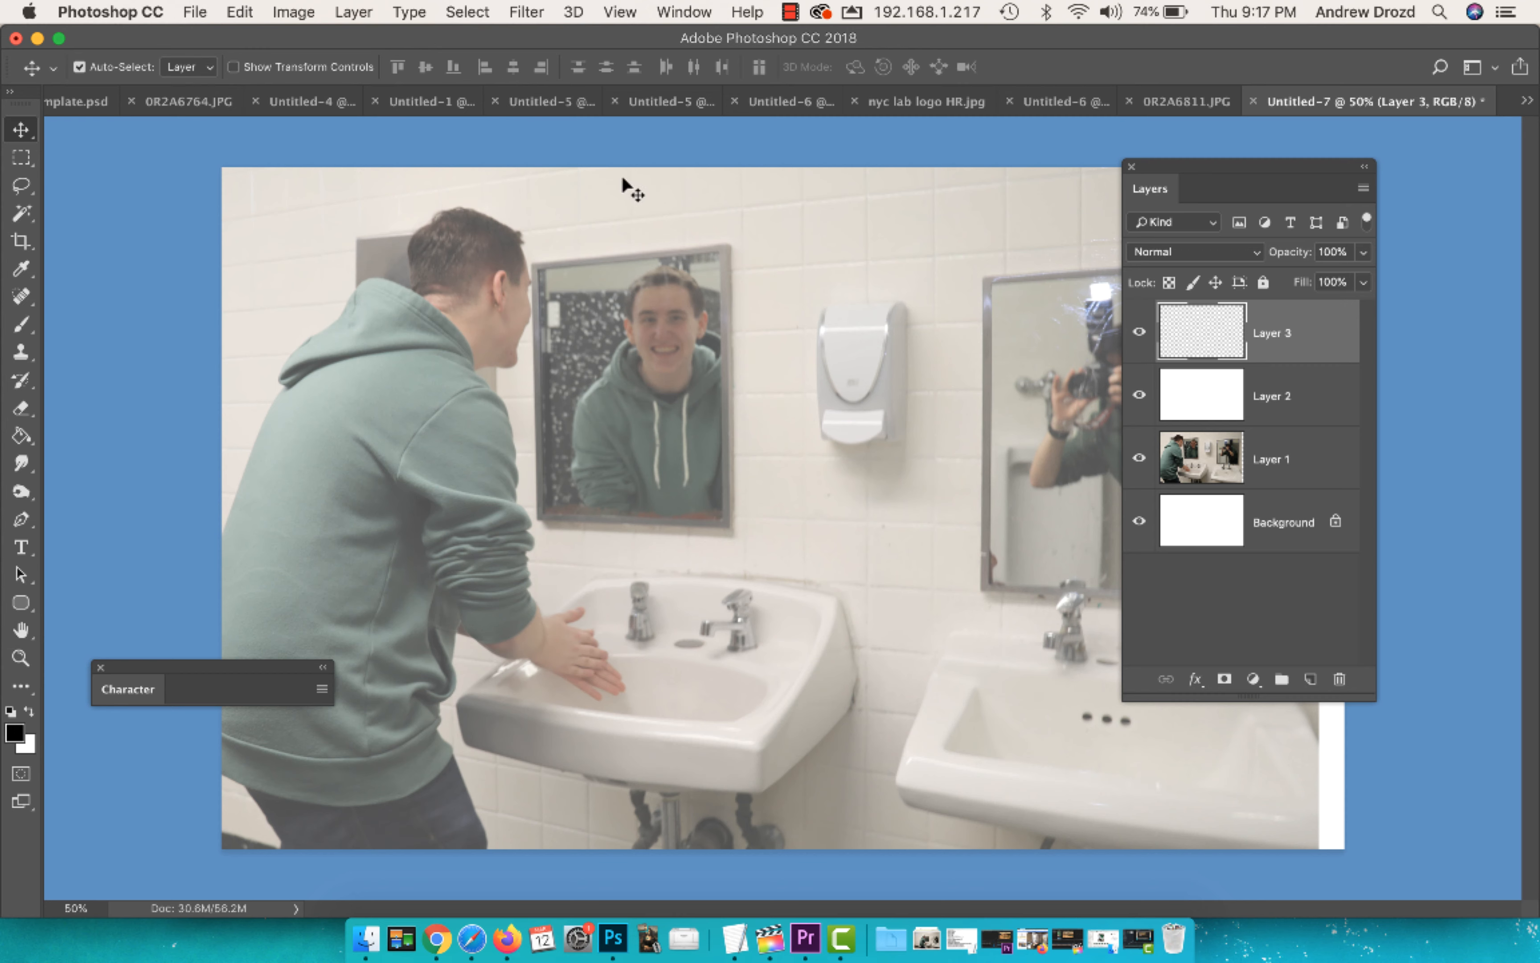
- Set up the Brush tool at size 15 for tracing the figure around the hood
{"action": "key", "text": "super+equal"}
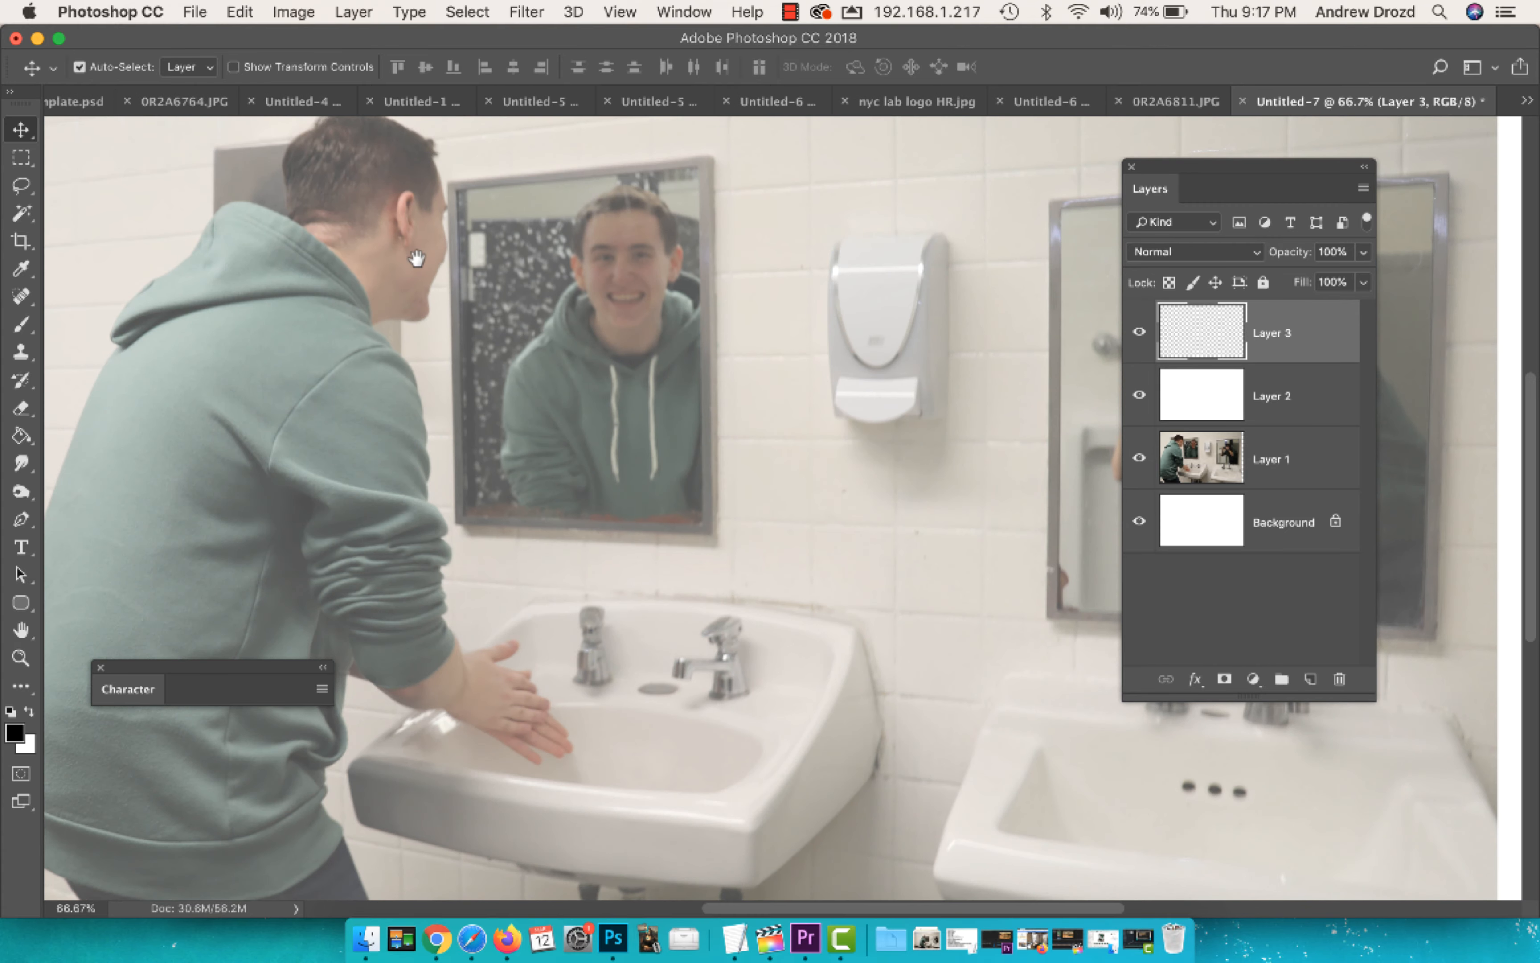
{"action": "left_click_drag", "start_coordinate": [417, 258], "coordinate": [802, 261]}
{"action": "key", "text": "super+equal"}
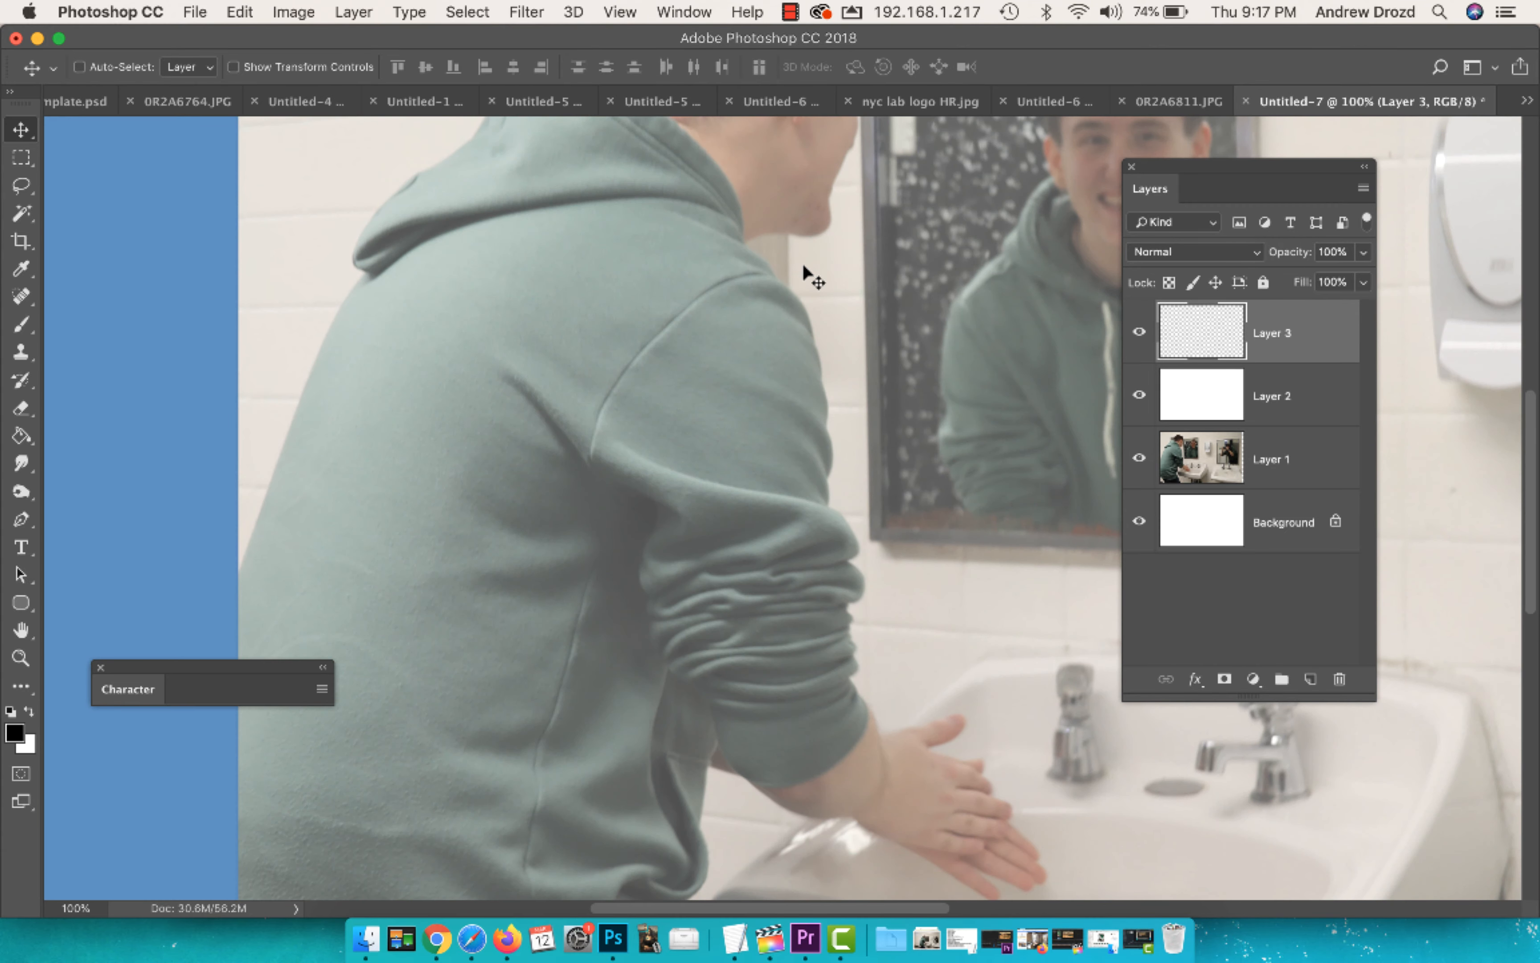
{"action": "key", "text": "super+equal"}
{"action": "left_click_drag", "start_coordinate": [677, 234], "coordinate": [879, 717]}
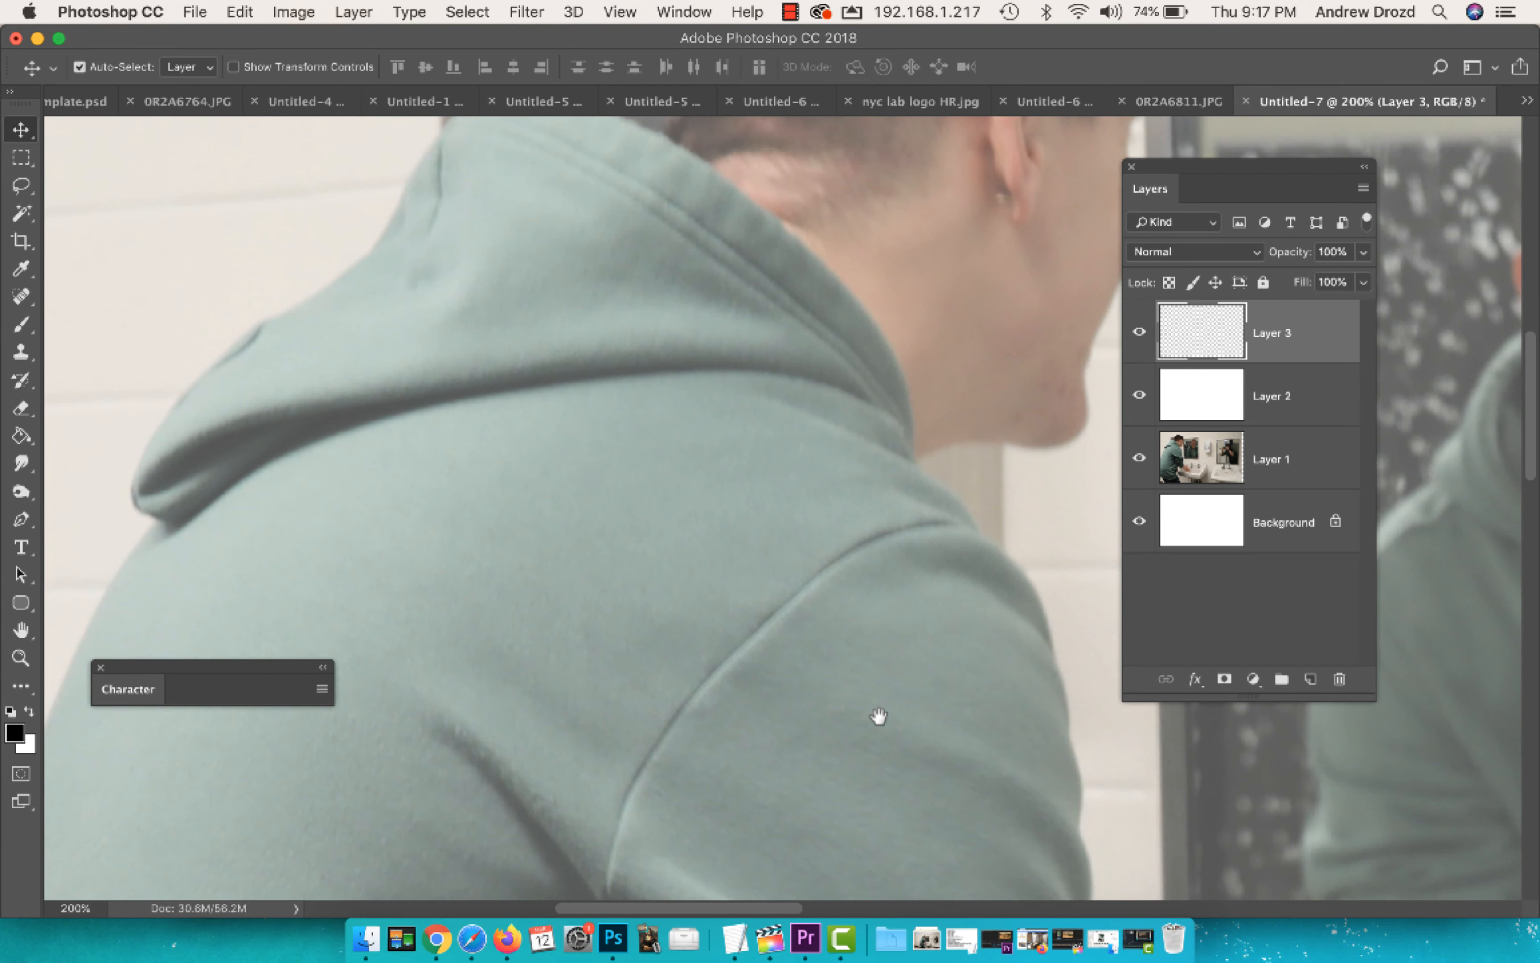
{"action": "key", "text": "b"}
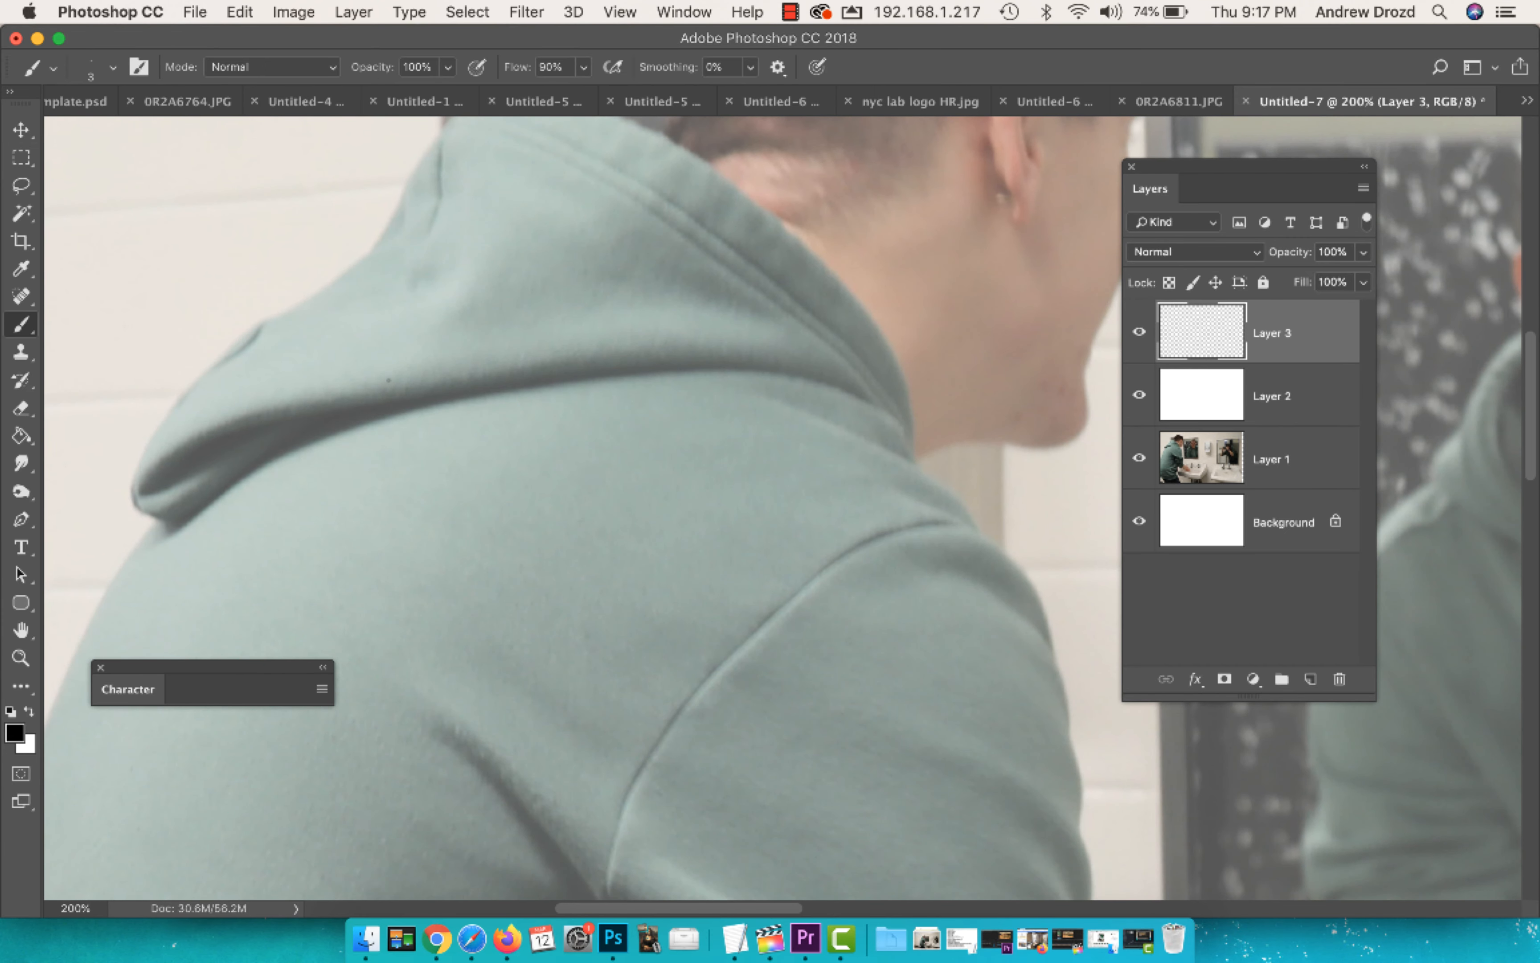
{"action": "right_click", "coordinate": [449, 408]}
{"action": "left_click_drag", "start_coordinate": [566, 285], "coordinate": [572, 285]}
{"action": "key", "text": "Return"}
- Trace the hood's edge, the back and top of the head, and the face profile down to the chin with black brush strokes
{"action": "left_click_drag", "start_coordinate": [659, 263], "coordinate": [587, 437]}
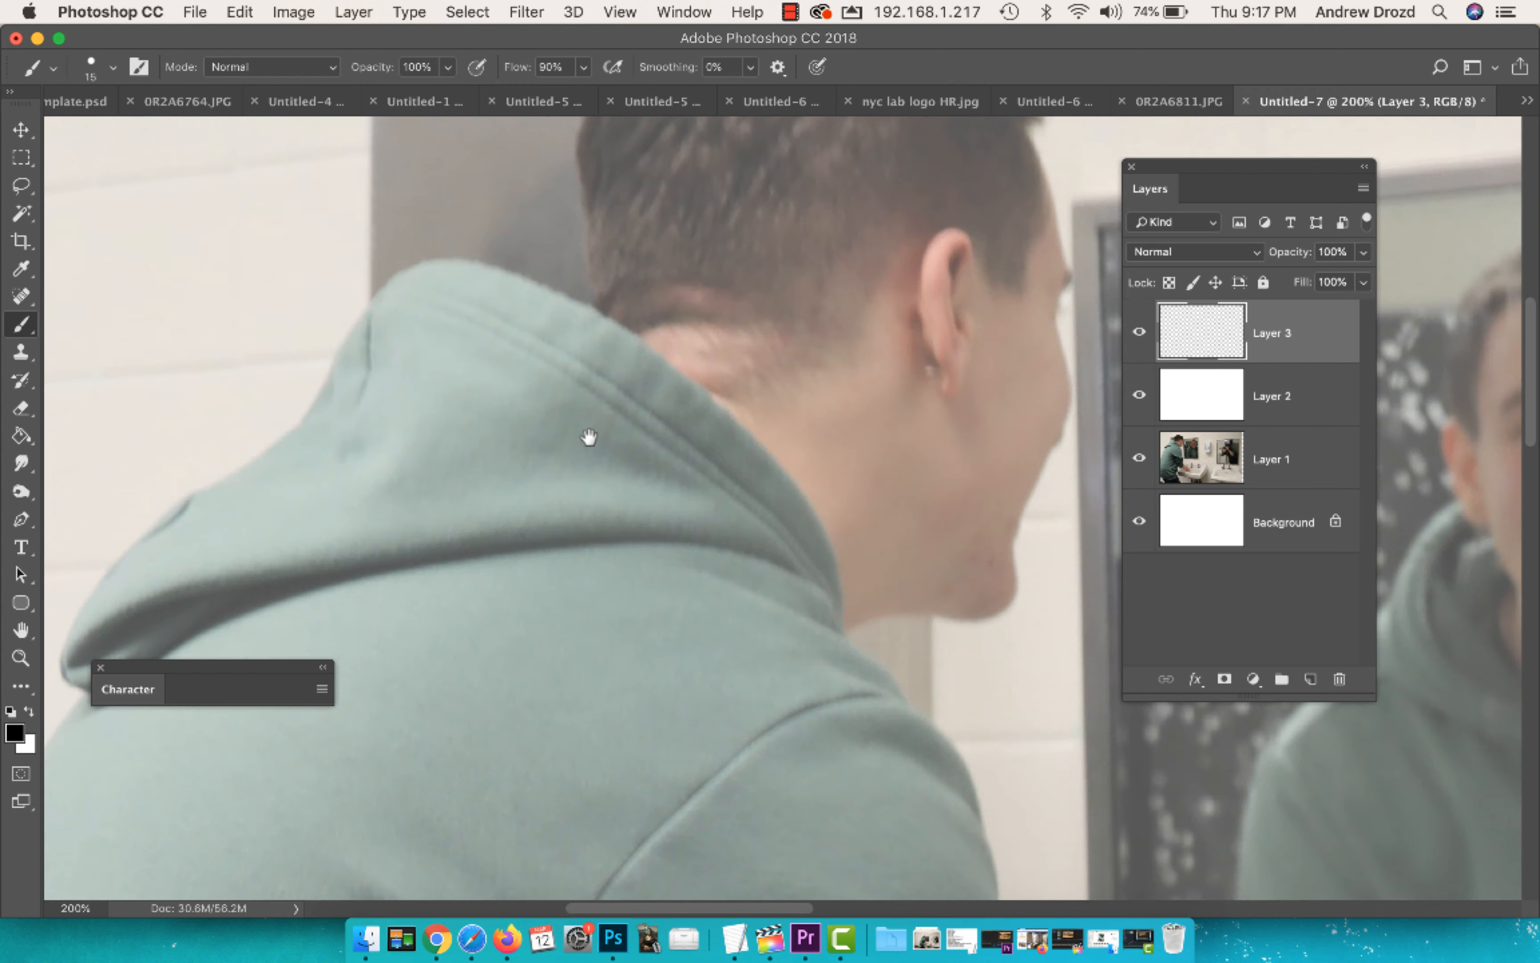
{"action": "left_click", "coordinate": [841, 635]}
{"action": "left_click_drag", "start_coordinate": [841, 636], "coordinate": [835, 578]}
{"action": "mouse_move", "coordinate": [783, 469]}
{"action": "left_mouse_down"}
{"action": "mouse_move", "coordinate": [686, 390]}
{"action": "mouse_move", "coordinate": [488, 273]}
{"action": "mouse_move", "coordinate": [377, 293]}
{"action": "mouse_move", "coordinate": [191, 528]}
{"action": "mouse_move", "coordinate": [226, 489]}
{"action": "mouse_move", "coordinate": [729, 279]}
{"action": "mouse_move", "coordinate": [678, 309]}
{"action": "mouse_move", "coordinate": [627, 376]}
{"action": "mouse_move", "coordinate": [635, 428]}
{"action": "mouse_move", "coordinate": [634, 325]}
{"action": "mouse_move", "coordinate": [661, 202]}
{"action": "mouse_move", "coordinate": [519, 449]}
{"action": "mouse_move", "coordinate": [368, 779]}
{"action": "left_mouse_up"}
{"action": "left_click_drag", "start_coordinate": [616, 517], "coordinate": [190, 885]}
{"action": "left_click_drag", "start_coordinate": [767, 290], "coordinate": [271, 675]}
{"action": "mouse_move", "coordinate": [563, 443]}
{"action": "left_mouse_down"}
{"action": "mouse_move", "coordinate": [519, 388]}
{"action": "mouse_move", "coordinate": [457, 212]}
{"action": "left_mouse_up"}
{"action": "mouse_move", "coordinate": [225, 474]}
{"action": "left_mouse_down"}
{"action": "mouse_move", "coordinate": [210, 343]}
{"action": "mouse_move", "coordinate": [236, 247]}
{"action": "mouse_move", "coordinate": [302, 194]}
{"action": "mouse_move", "coordinate": [414, 156]}
{"action": "mouse_move", "coordinate": [519, 167]}
{"action": "mouse_move", "coordinate": [684, 267]}
{"action": "mouse_move", "coordinate": [668, 296]}
{"action": "mouse_move", "coordinate": [698, 402]}
{"action": "mouse_move", "coordinate": [703, 551]}
{"action": "mouse_move", "coordinate": [658, 659]}
{"action": "mouse_move", "coordinate": [648, 746]}
{"action": "mouse_move", "coordinate": [627, 766]}
{"action": "mouse_move", "coordinate": [573, 767]}
{"action": "mouse_move", "coordinate": [476, 746]}
{"action": "left_mouse_up"}
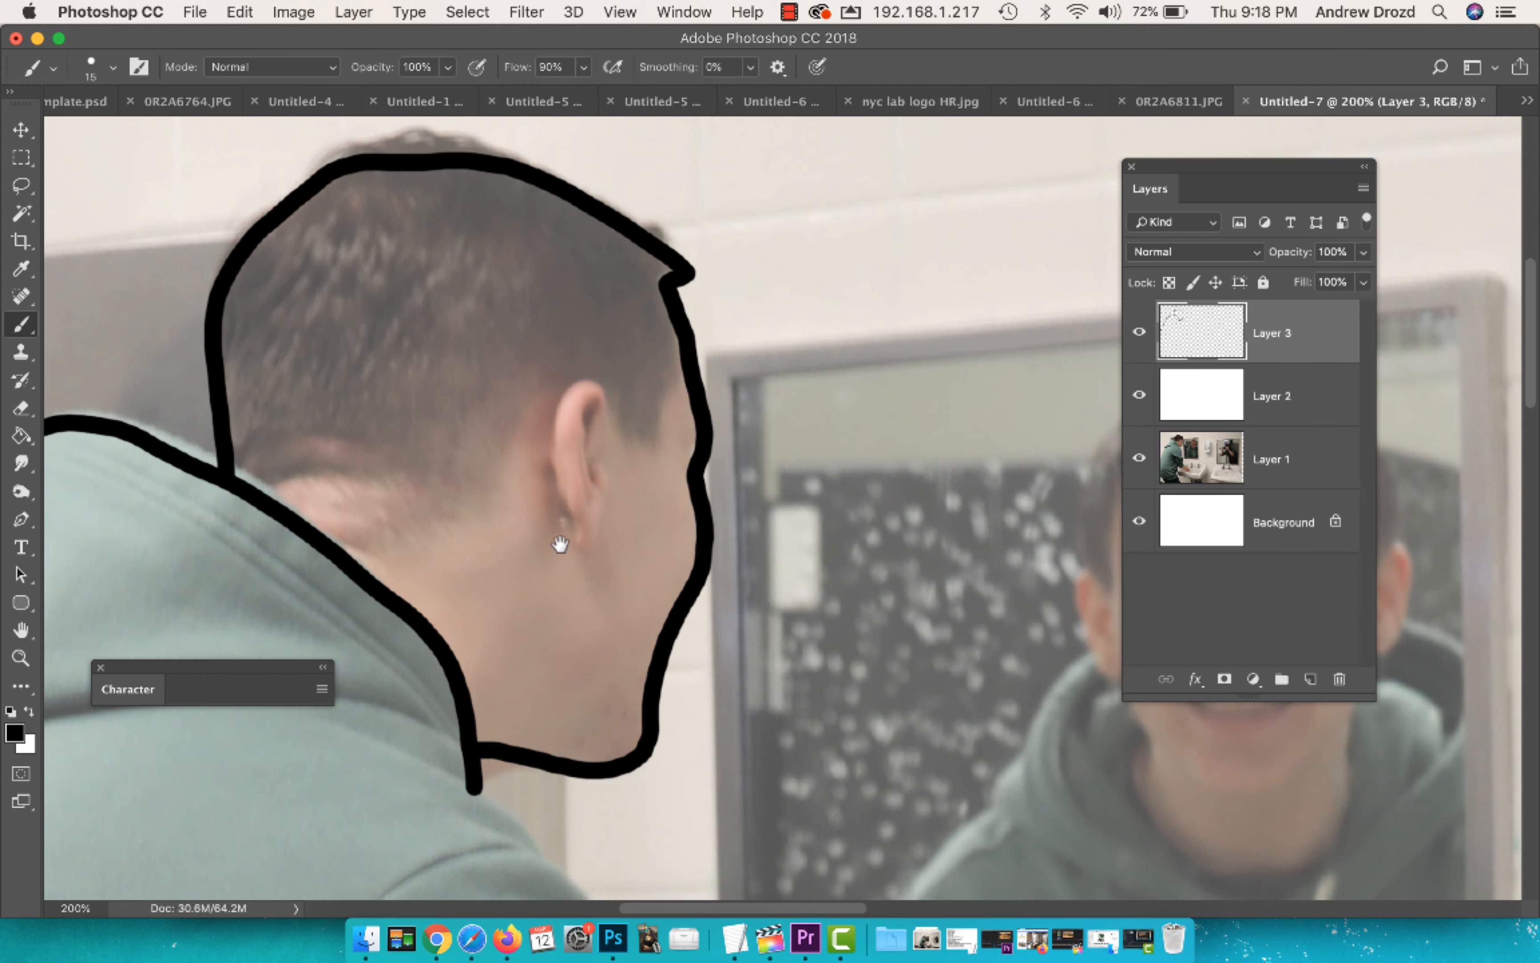
- Trace the hoodie's back, the sleeve, the near hand and the hoodie's front edge down to the hem in black
{"action": "scroll", "coordinate": [520, 553], "scroll_direction": "down", "scroll_amount": 10}
{"action": "key", "text": "super+minus"}
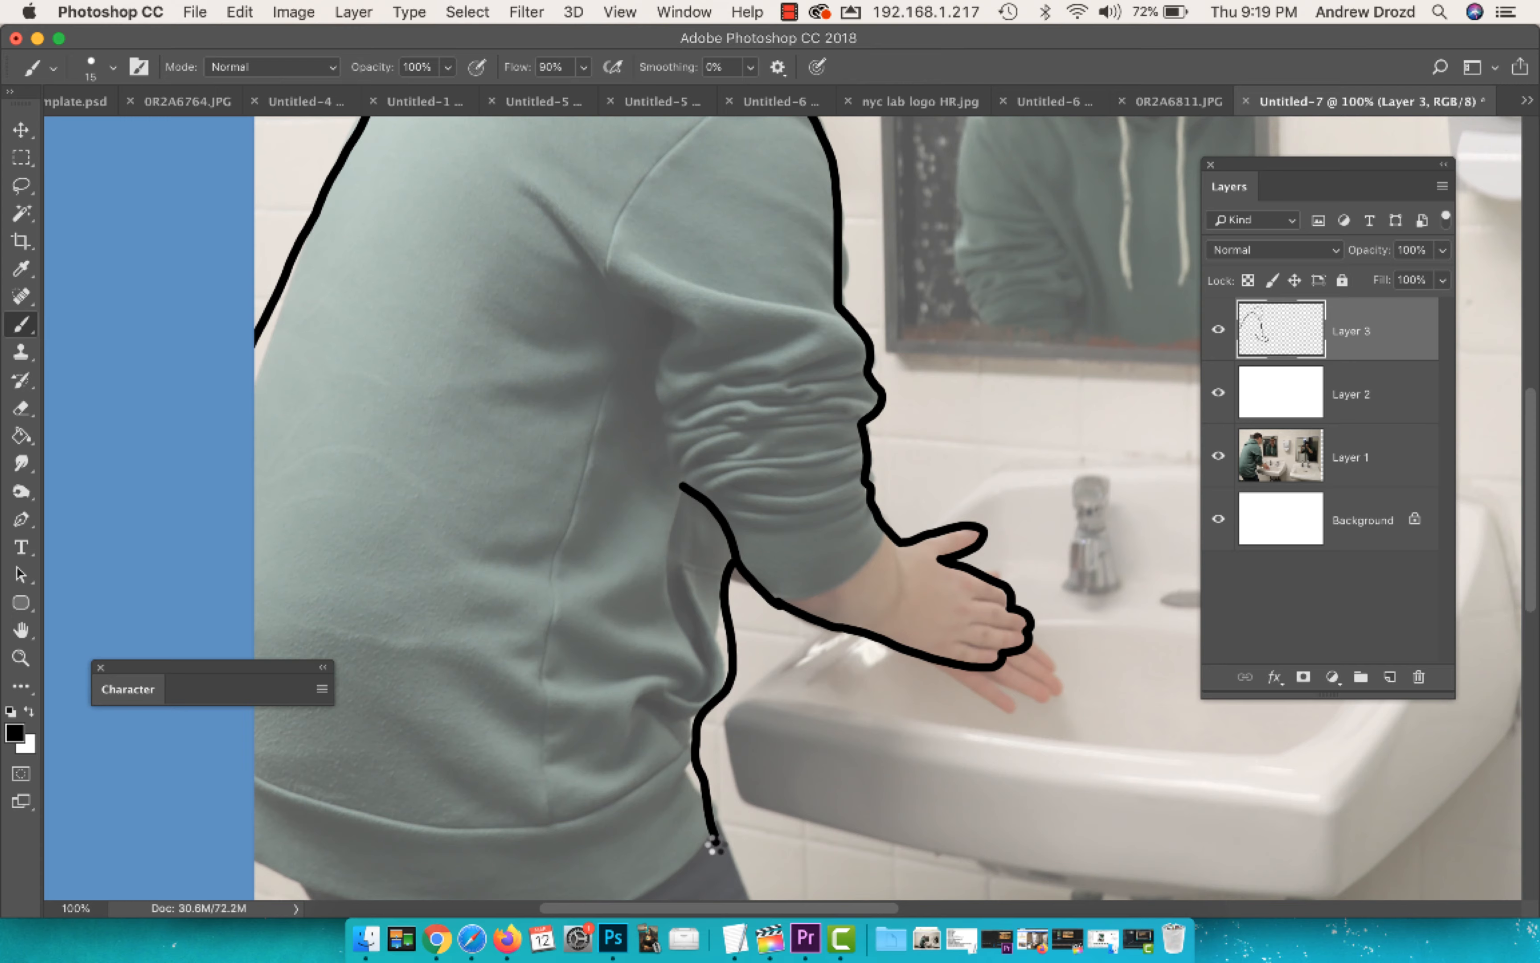
{"action": "left_click_drag", "start_coordinate": [704, 842], "coordinate": [716, 856]}
- Inspect the traced hand and sleeve cuff up close at 400% zoom
{"action": "mouse_move", "coordinate": [911, 471]}
{"action": "left_mouse_down"}
{"action": "mouse_move", "coordinate": [737, 615]}
{"action": "mouse_move", "coordinate": [770, 419]}
{"action": "mouse_move", "coordinate": [687, 275]}
{"action": "left_mouse_up"}
{"action": "left_click", "coordinate": [694, 278], "text": "super"}
{"action": "key", "text": "super+plus"}
{"action": "key", "text": "super+plus"}
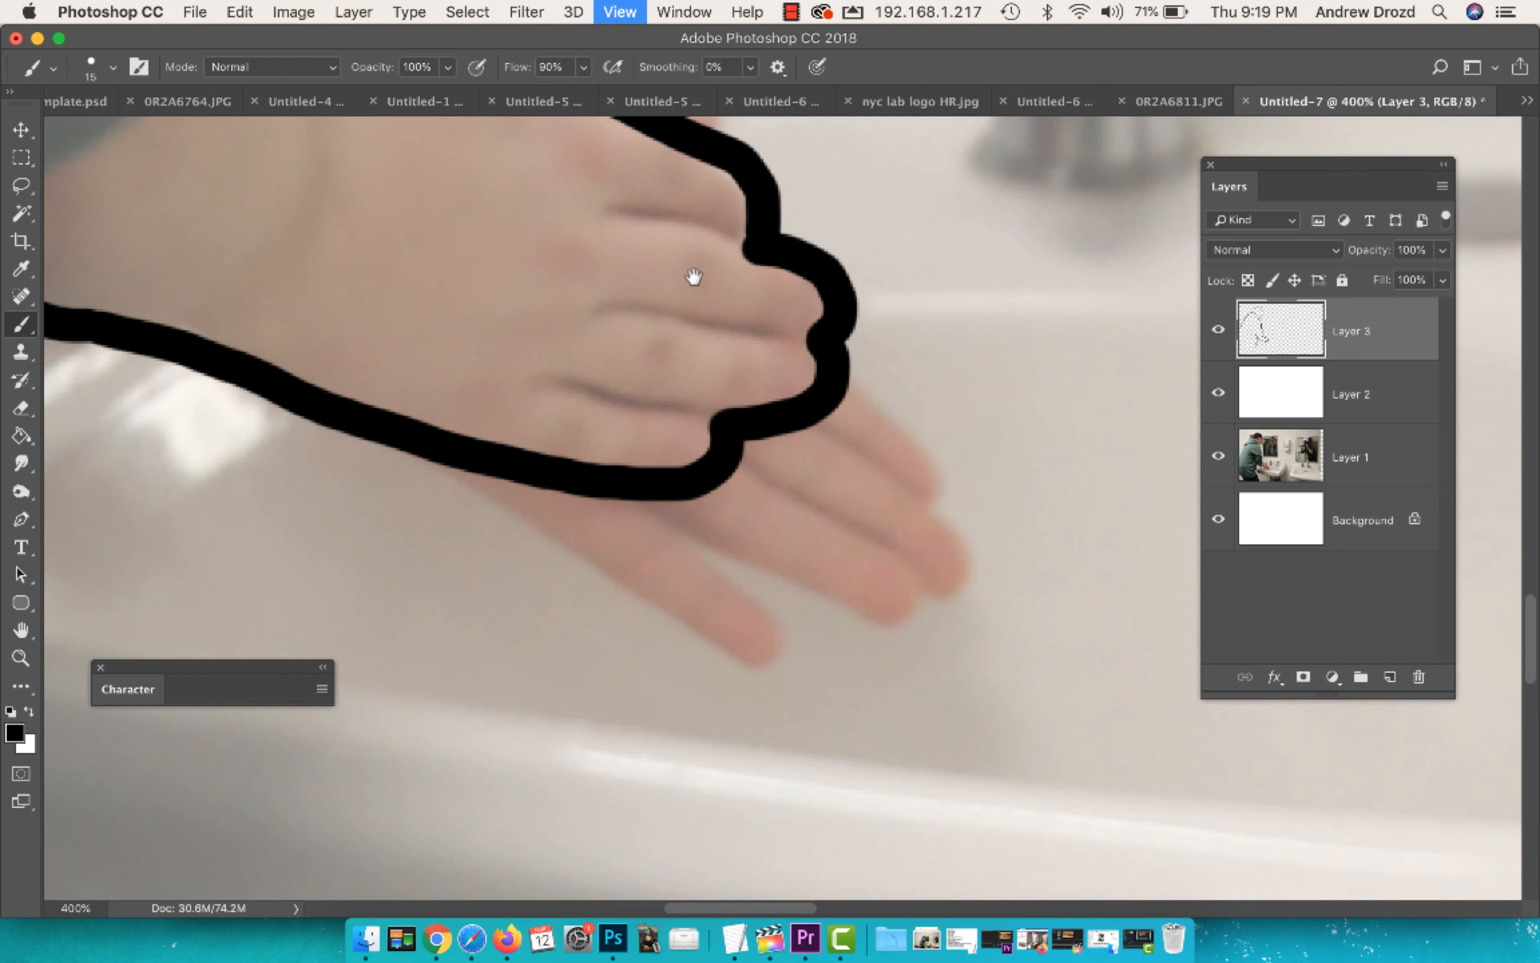
{"action": "left_click_drag", "start_coordinate": [506, 280], "coordinate": [944, 644]}
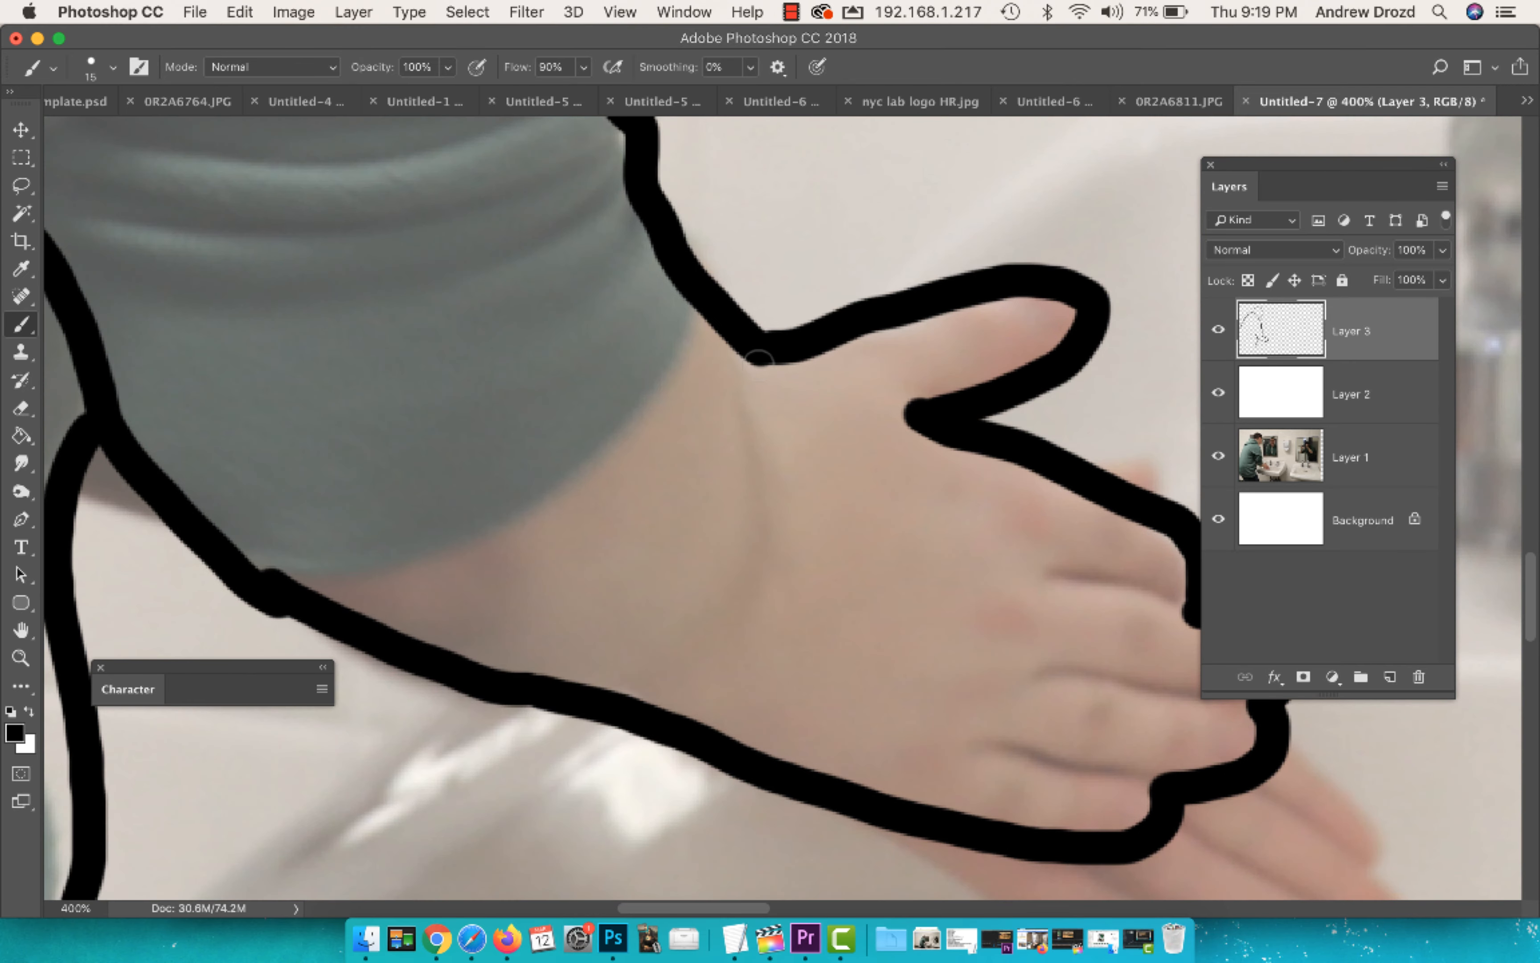